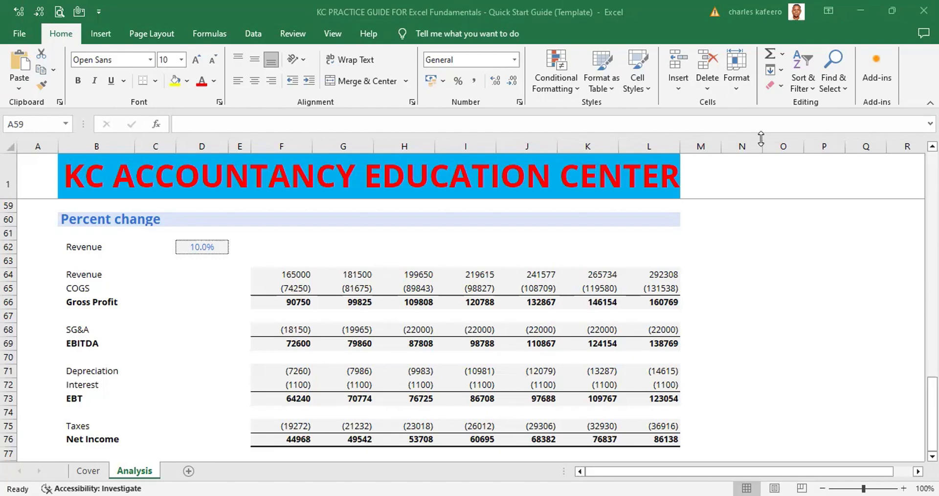
Look through the Analysis sheet from the Percent change section up to Assumptions and back down to COMMON SIZE
{"action": "left_click", "coordinate": [44, 359]}
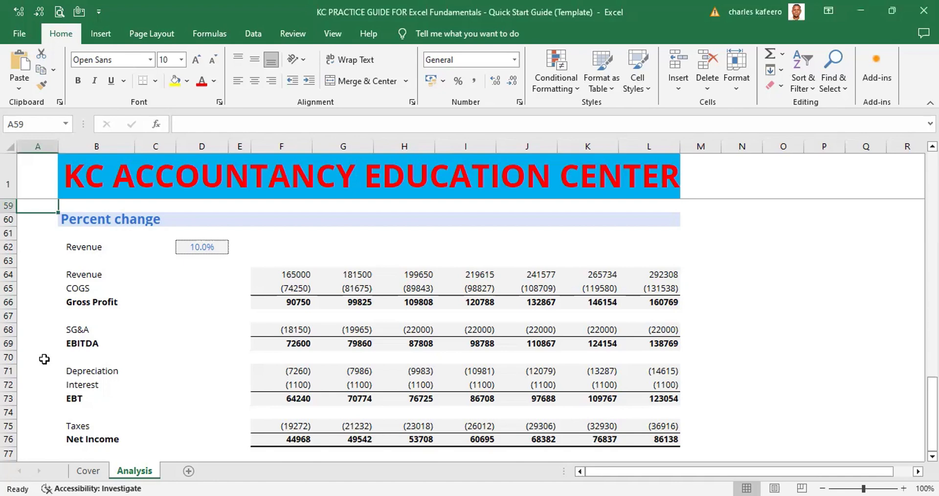
{"action": "key", "text": "Down"}
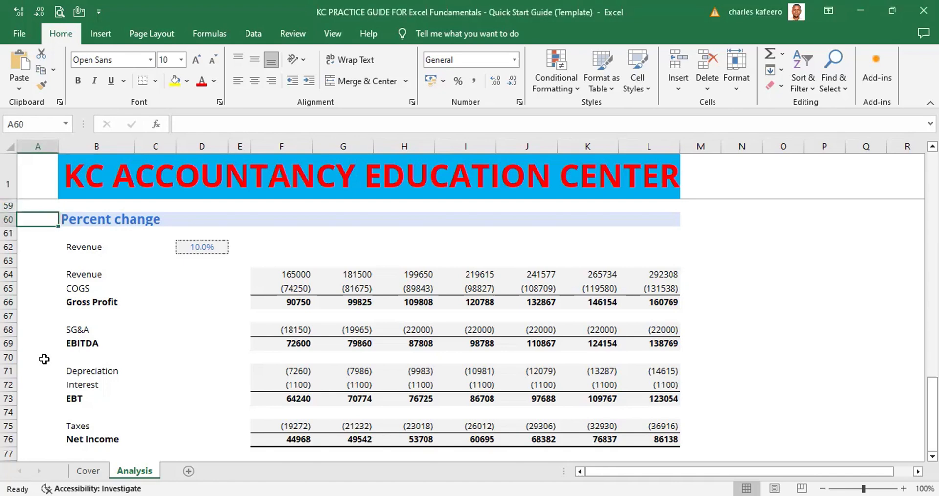
{"action": "key", "text": "Up"}
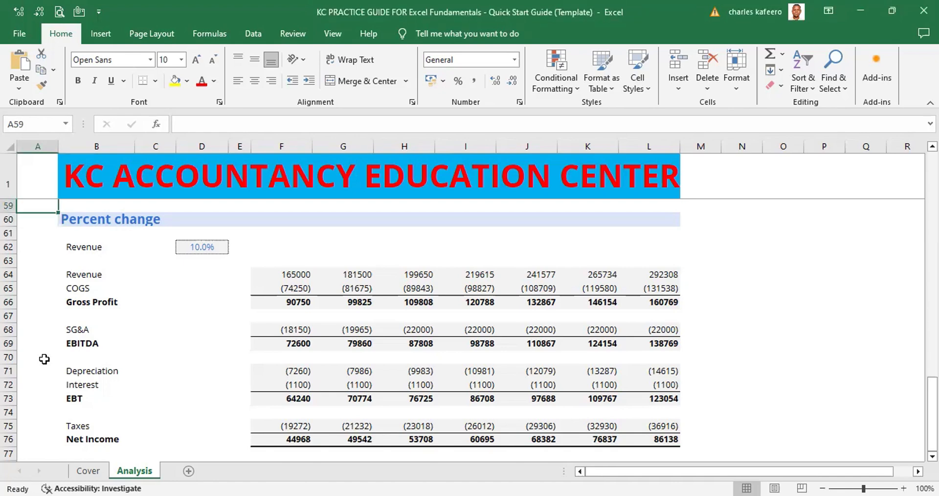
{"action": "key", "text": "Page_Down"}
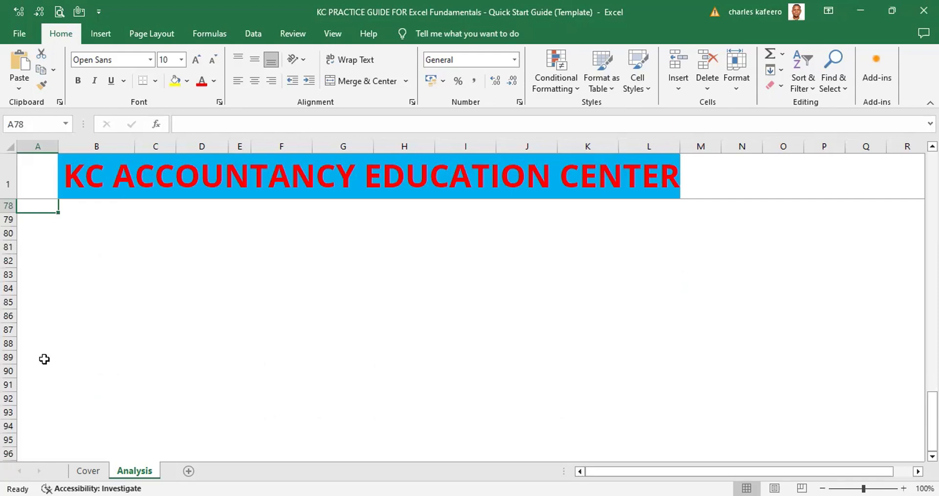
{"action": "key", "text": "Page_Up"}
{"action": "key", "text": "Page_Up"}
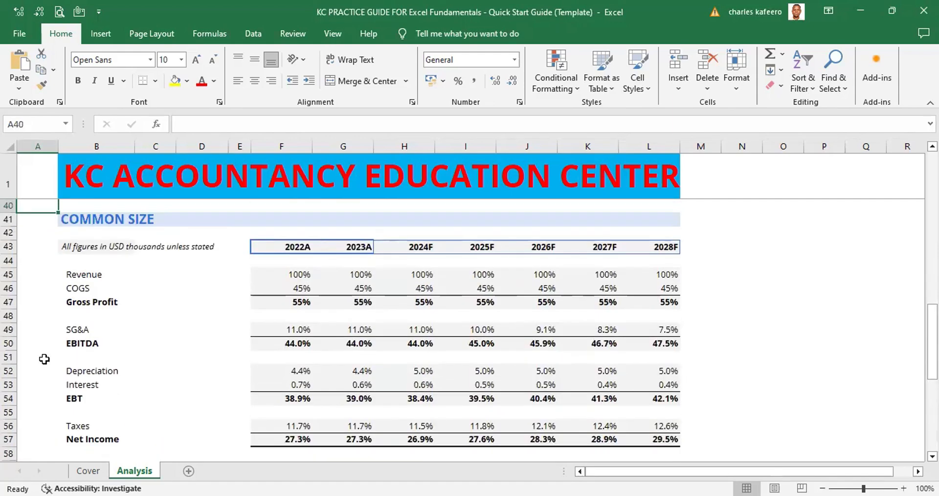
{"action": "key", "text": "Page_Up"}
{"action": "key", "text": "Page_Up"}
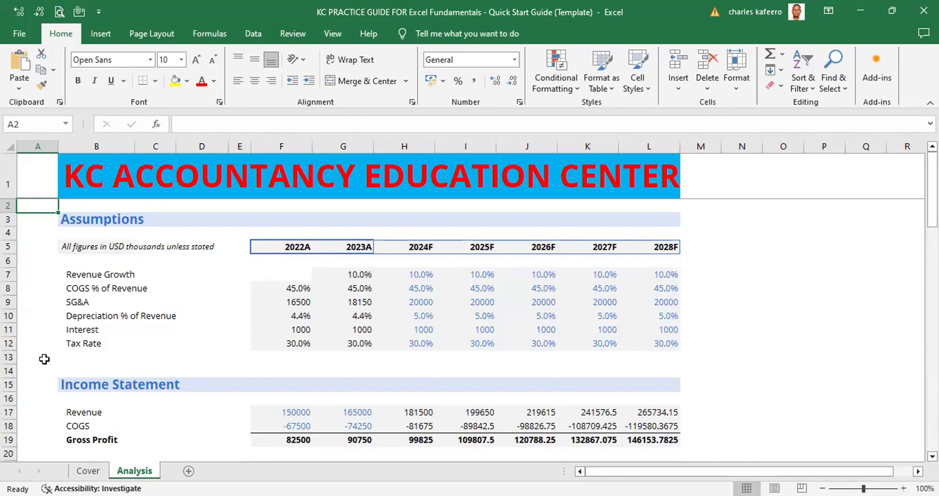
{"action": "key", "text": "Page_Down"}
{"action": "key", "text": "Page_Down"}
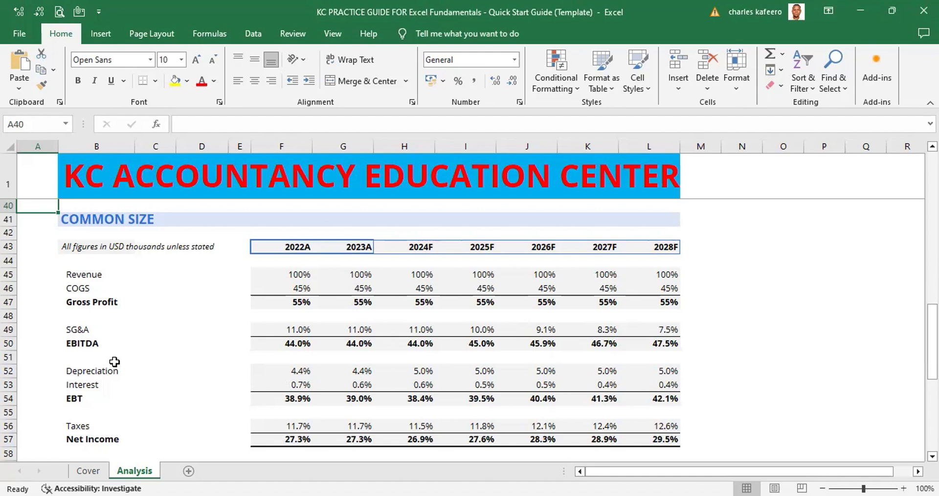
Select the forecast columns H to L one at a time, from 2024F to 2028F, and return to 2024F
{"action": "left_click", "coordinate": [412, 146]}
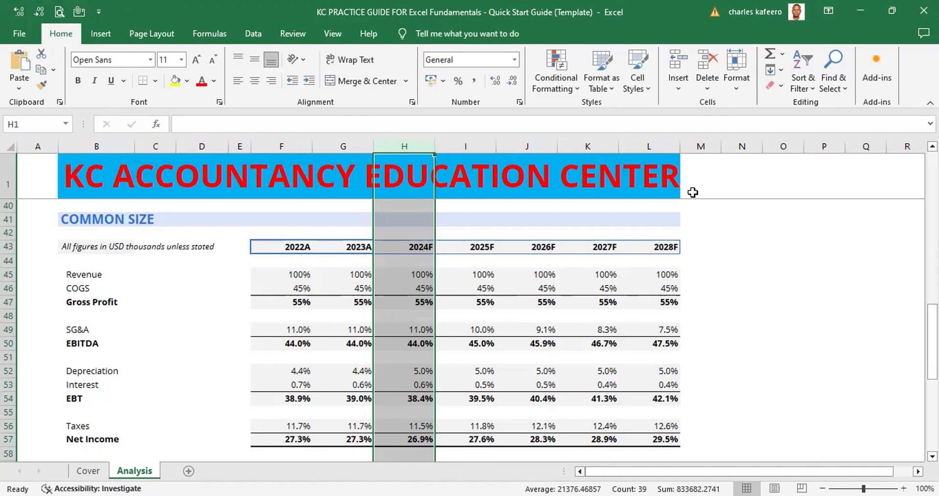
{"action": "left_click", "coordinate": [468, 147]}
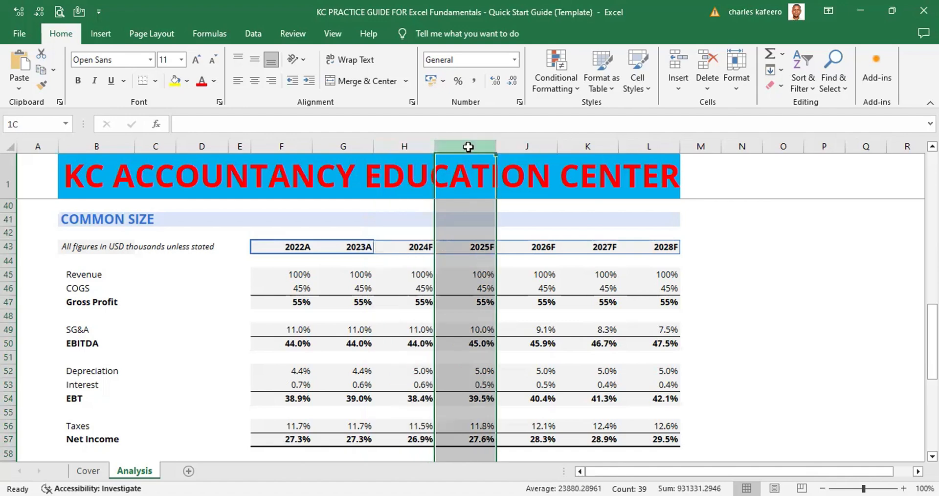
{"action": "left_click", "coordinate": [527, 145]}
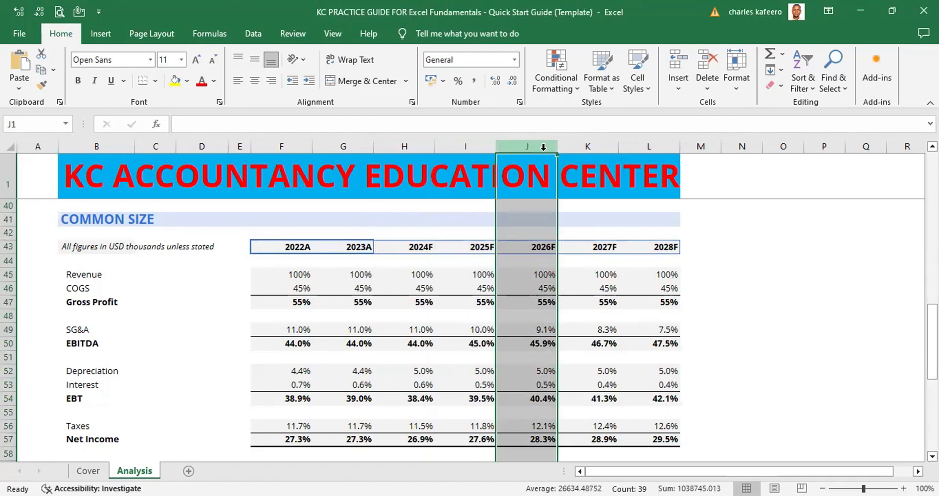
{"action": "left_click", "coordinate": [585, 146]}
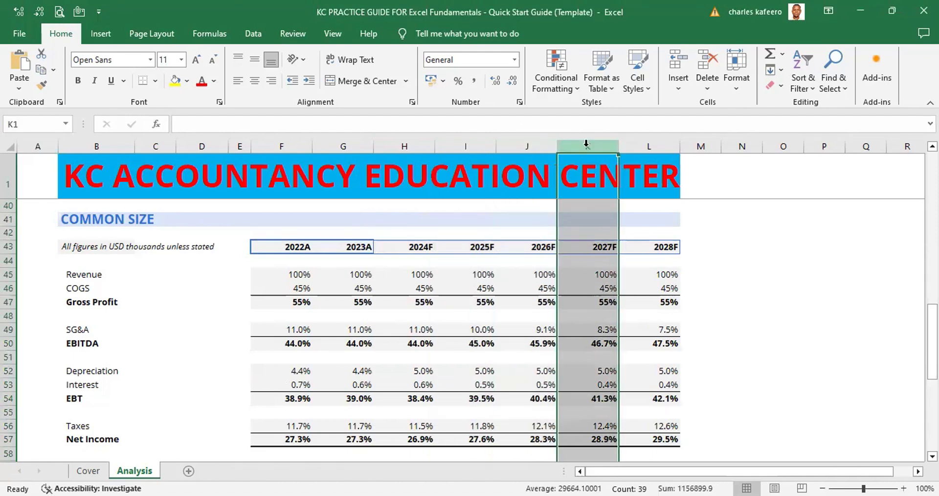
{"action": "left_click", "coordinate": [656, 144]}
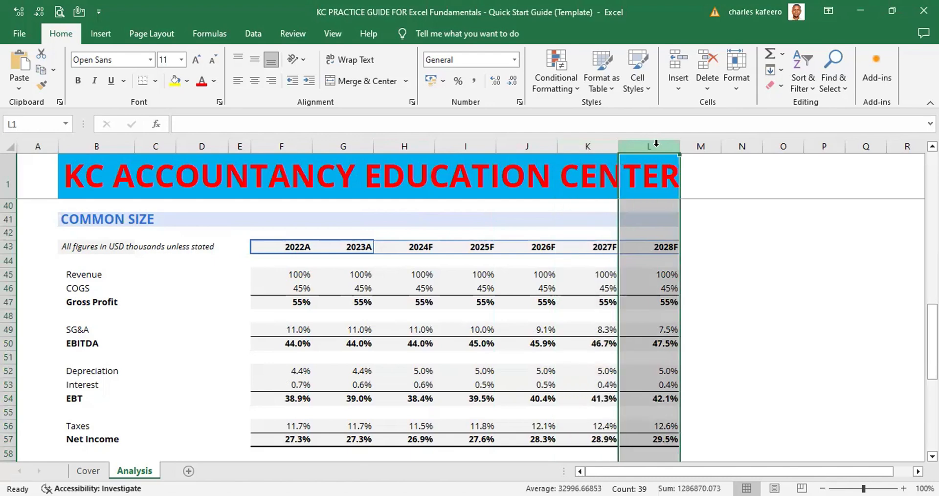
{"action": "left_click", "coordinate": [404, 146]}
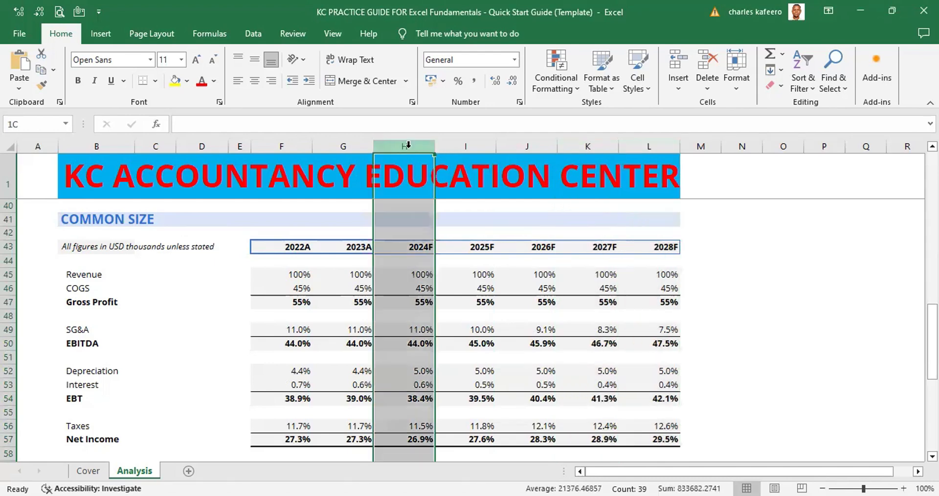
Alternate the whole-column selection between the actuals columns G (2023A) and F (2022A), finishing on column G
{"action": "left_click", "coordinate": [349, 141]}
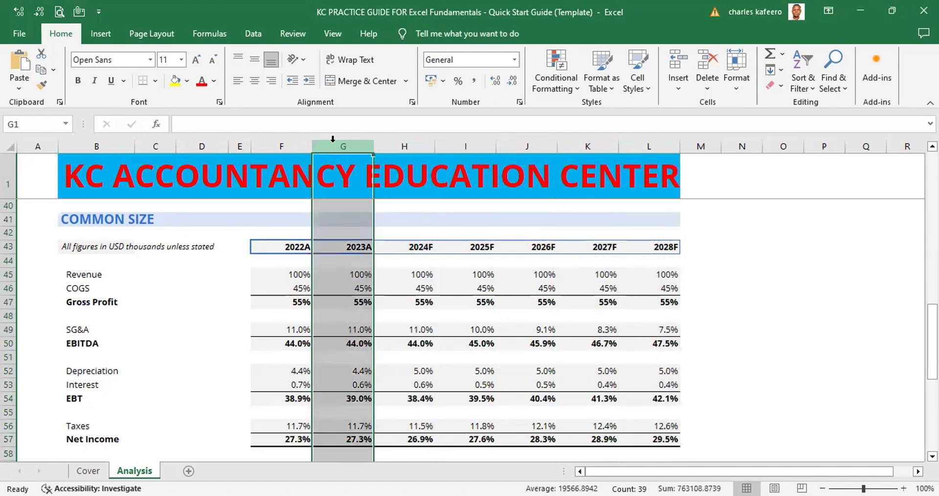
{"action": "left_click", "coordinate": [291, 142]}
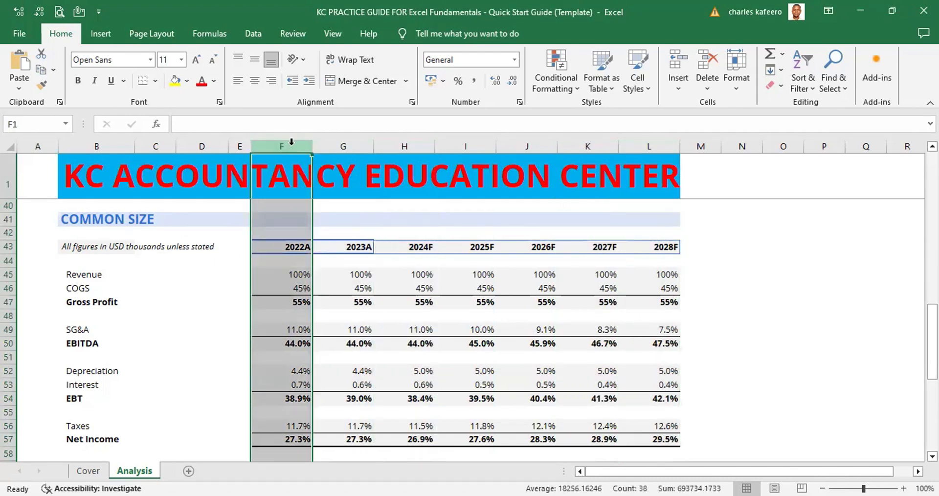
{"action": "left_click", "coordinate": [345, 145]}
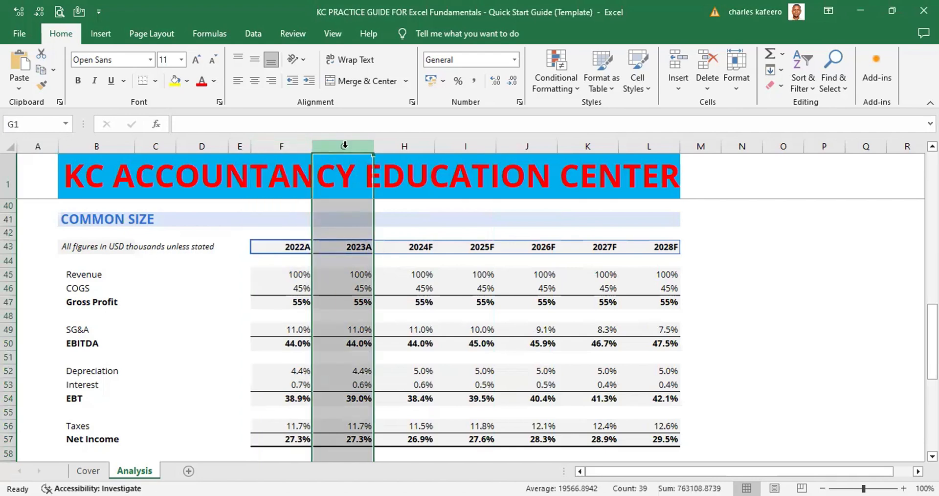
{"action": "left_click", "coordinate": [293, 145]}
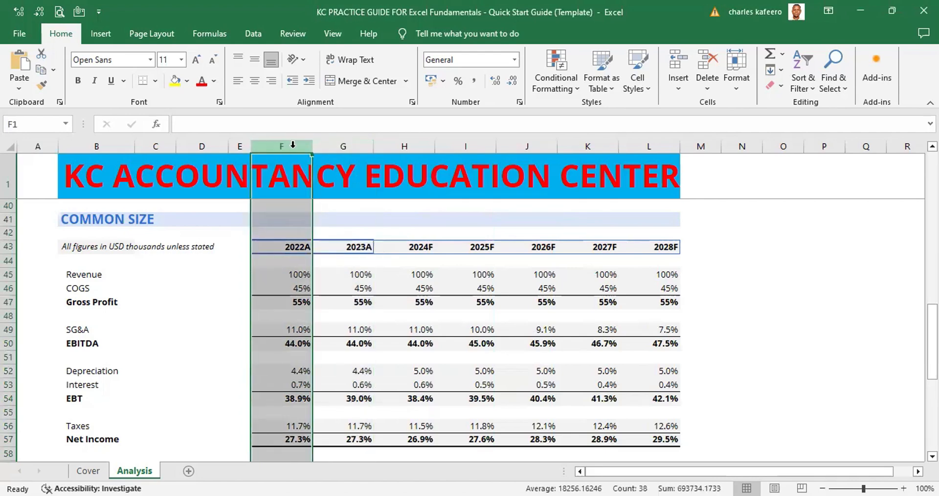
{"action": "left_click", "coordinate": [352, 145]}
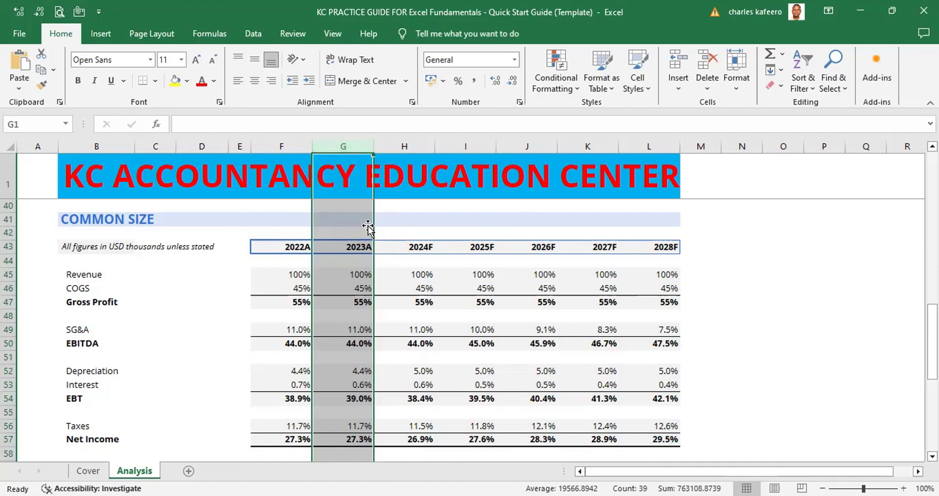
Select the entire 2024F column, clear the selection on blank cell M40, and select the same column again
{"action": "left_click", "coordinate": [417, 144]}
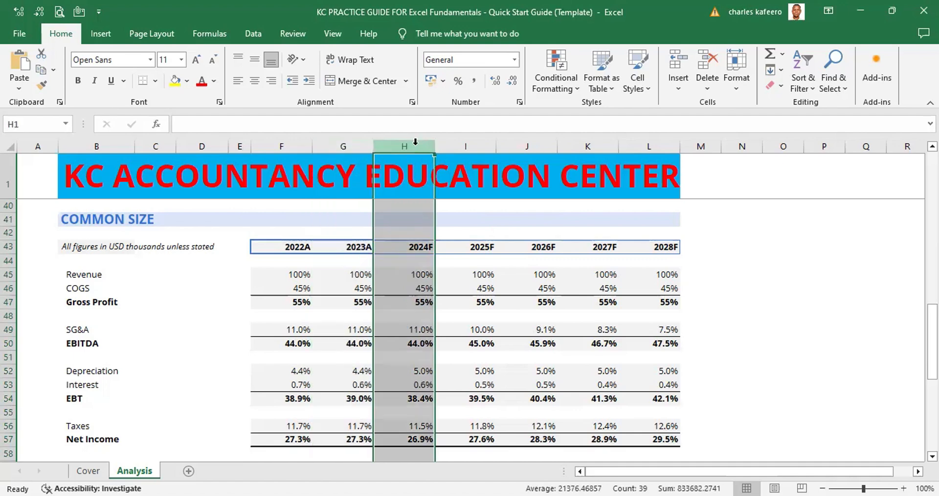
{"action": "left_click", "coordinate": [690, 208]}
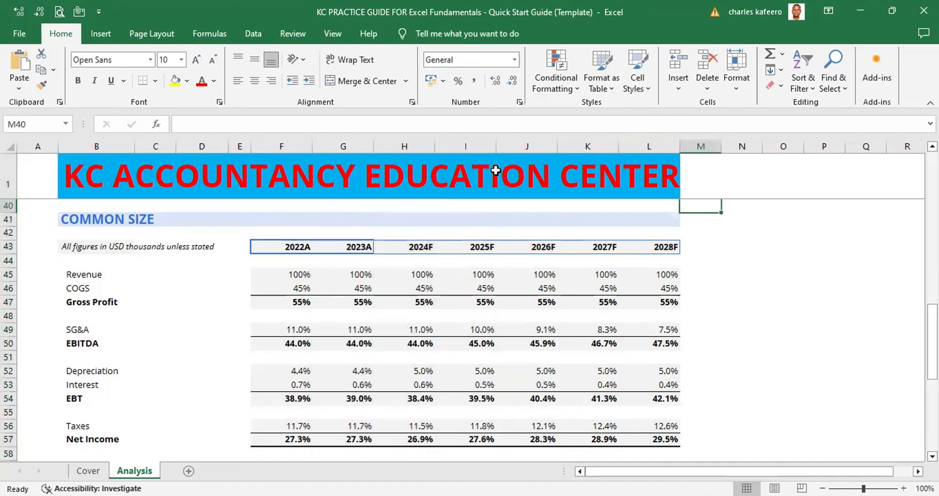
{"action": "left_click", "coordinate": [409, 145]}
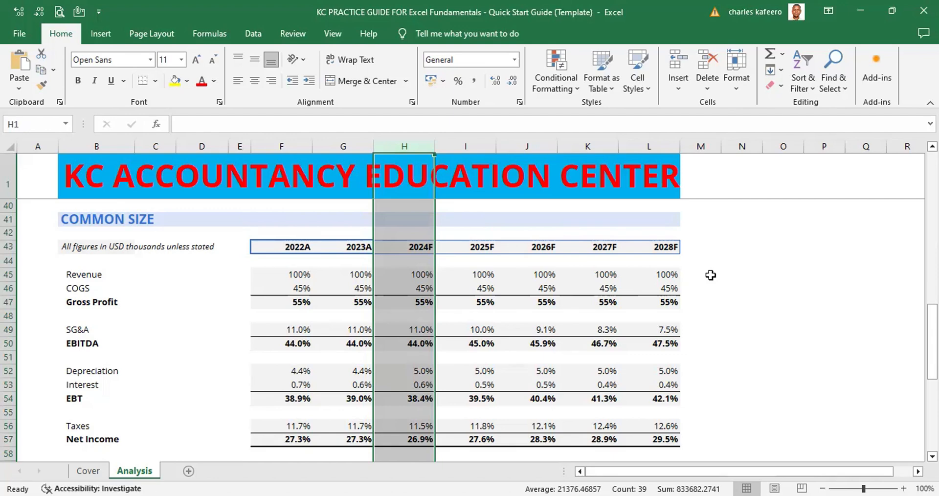
Select all of column H starting from cell H40, and all of column I starting from cell I40
{"action": "left_click", "coordinate": [464, 217]}
{"action": "left_click", "coordinate": [410, 204]}
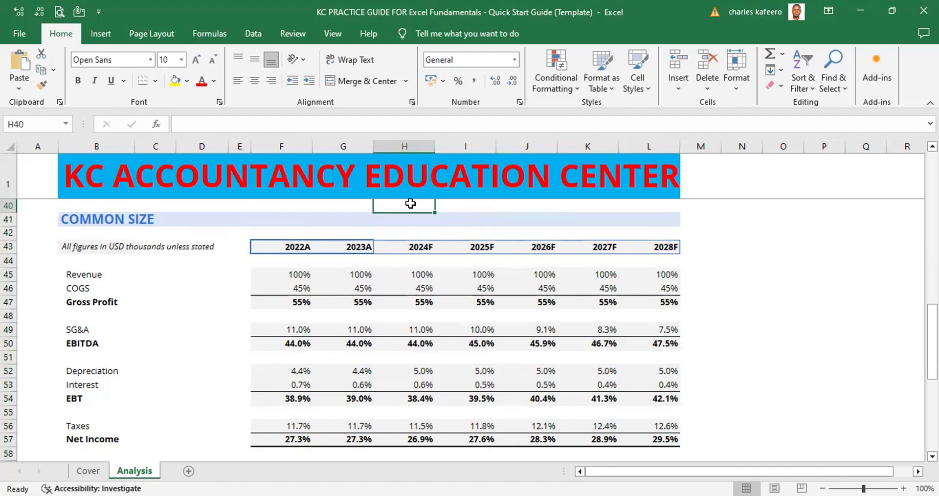
{"action": "key", "text": "ctrl+space"}
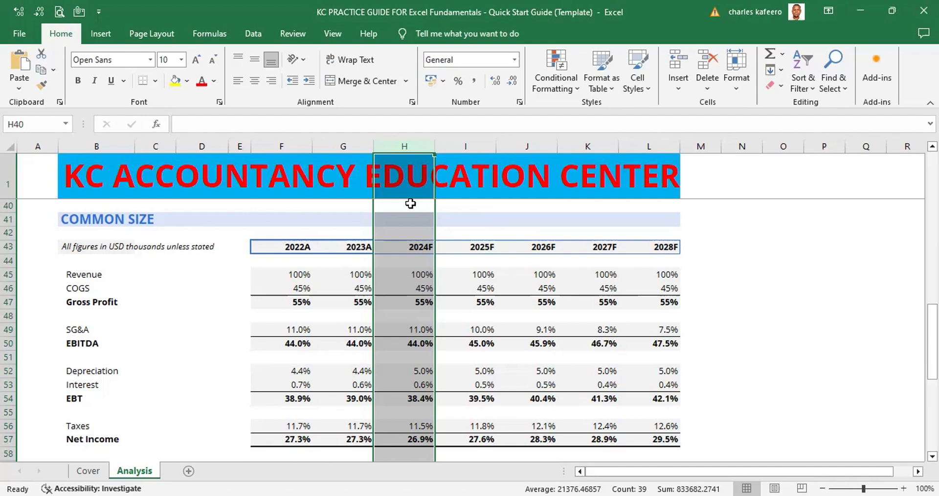
{"action": "left_click", "coordinate": [467, 206]}
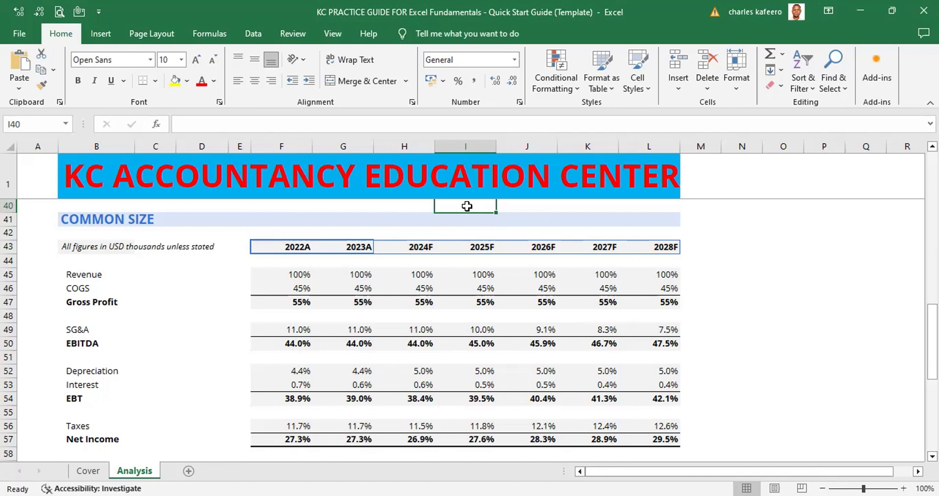
{"action": "key", "text": "ctrl+space"}
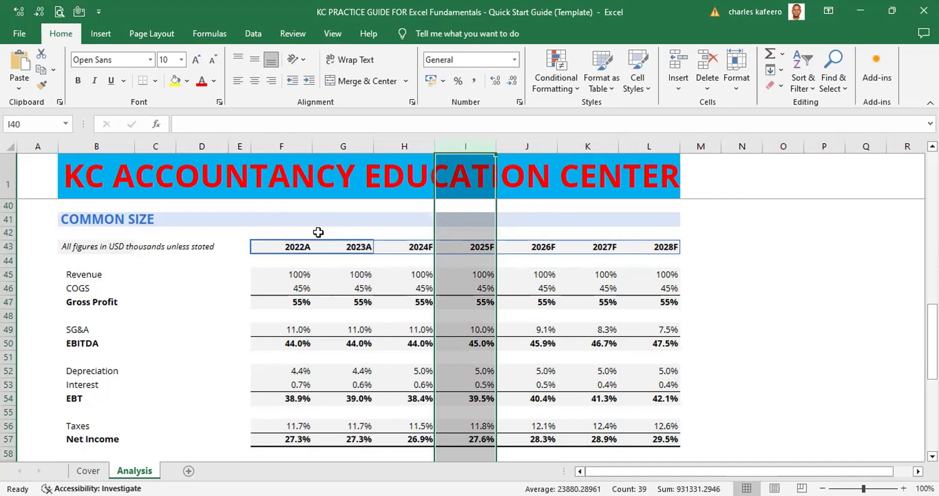
Select all of row 44 starting from cell F44, and clear the selection on blank cell P41
{"action": "left_click", "coordinate": [293, 263]}
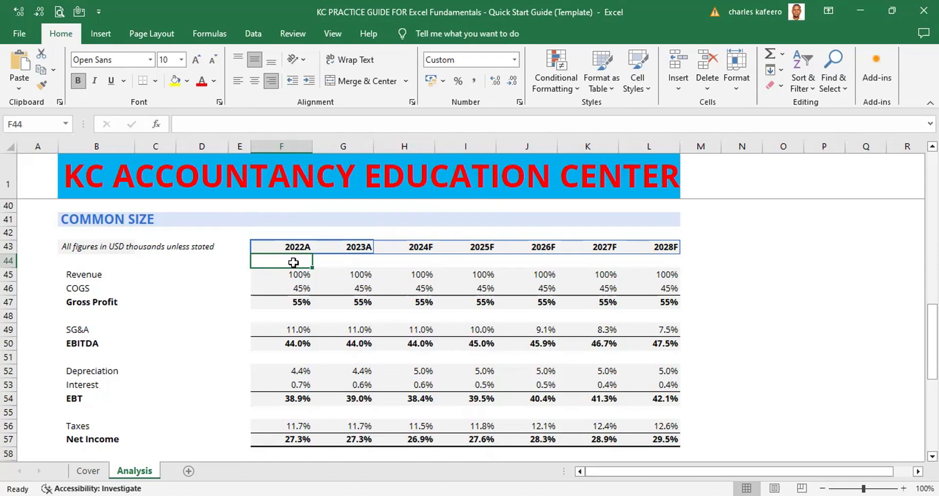
{"action": "key", "text": "shift+space"}
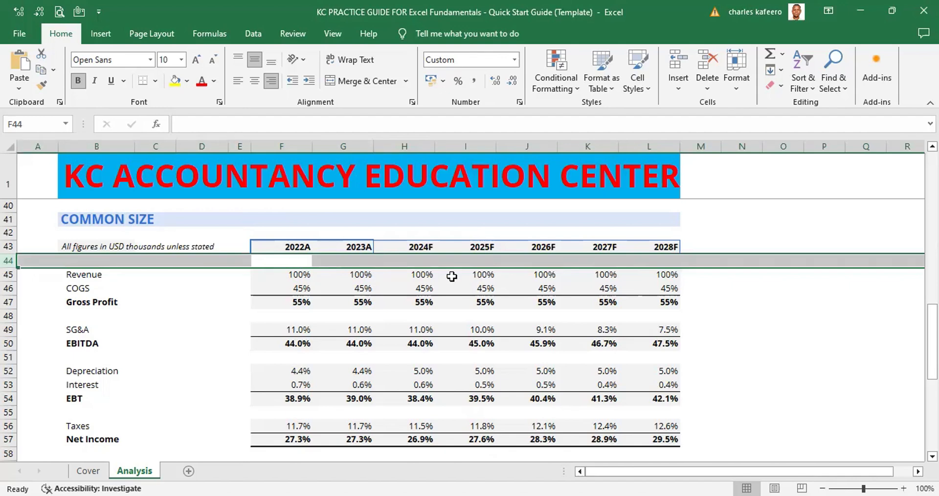
{"action": "left_click", "coordinate": [823, 225]}
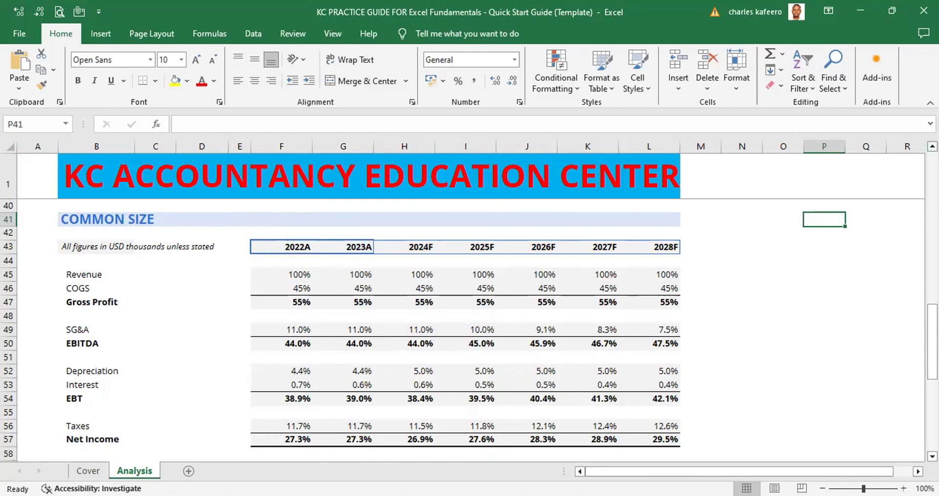
Select all of column H starting from cell H33 in the Target EBITDA section
{"action": "left_click", "coordinate": [932, 146]}
{"action": "left_click", "coordinate": [932, 146]}
{"action": "left_click", "coordinate": [933, 147]}
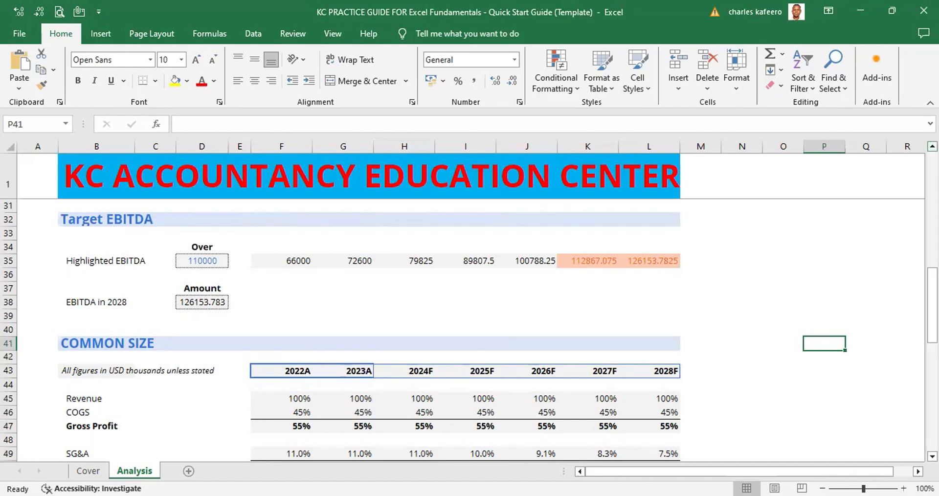
{"action": "left_click", "coordinate": [406, 206]}
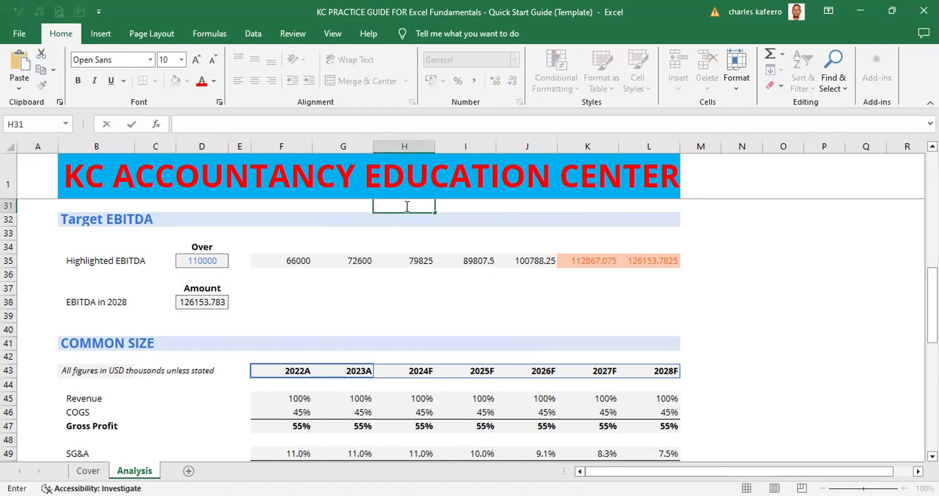
{"action": "left_click", "coordinate": [391, 235]}
{"action": "key", "text": "ctrl+space"}
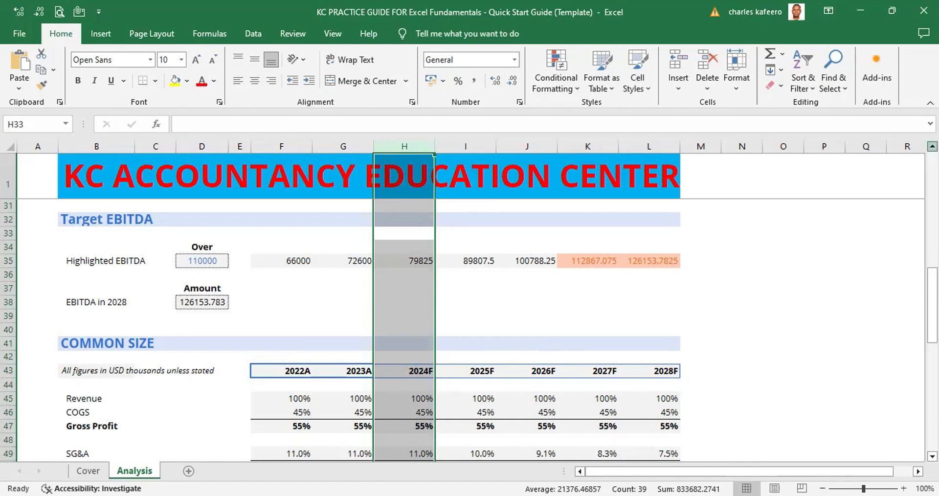
Return to the Assumptions section at the start of the sheet and select cell A2
{"action": "left_click", "coordinate": [932, 146]}
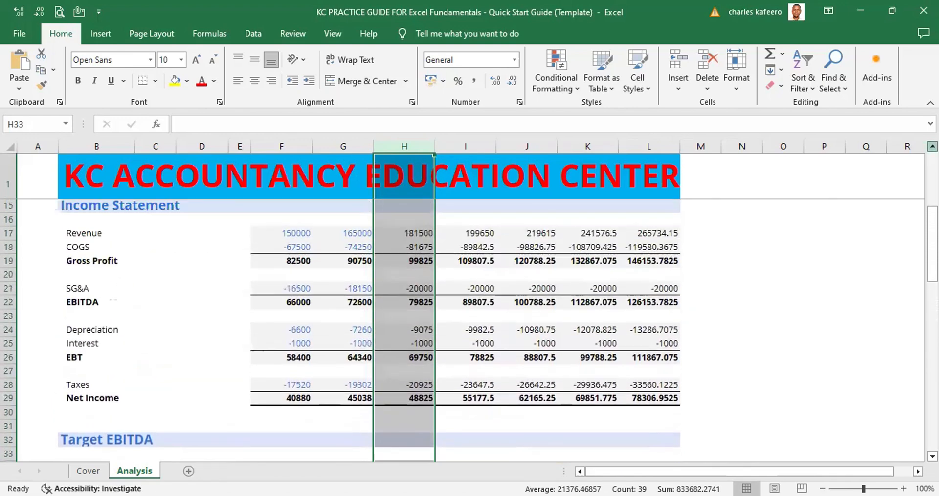
{"action": "left_click", "coordinate": [932, 146]}
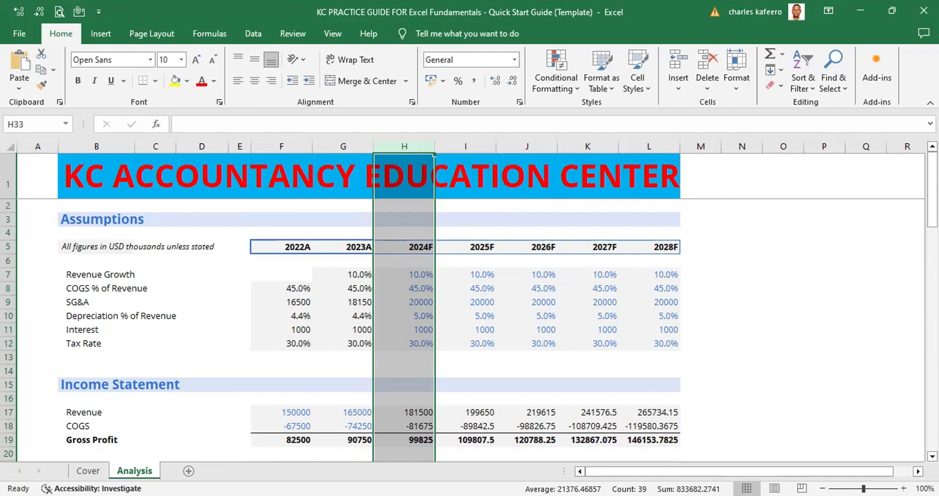
{"action": "left_click", "coordinate": [785, 250]}
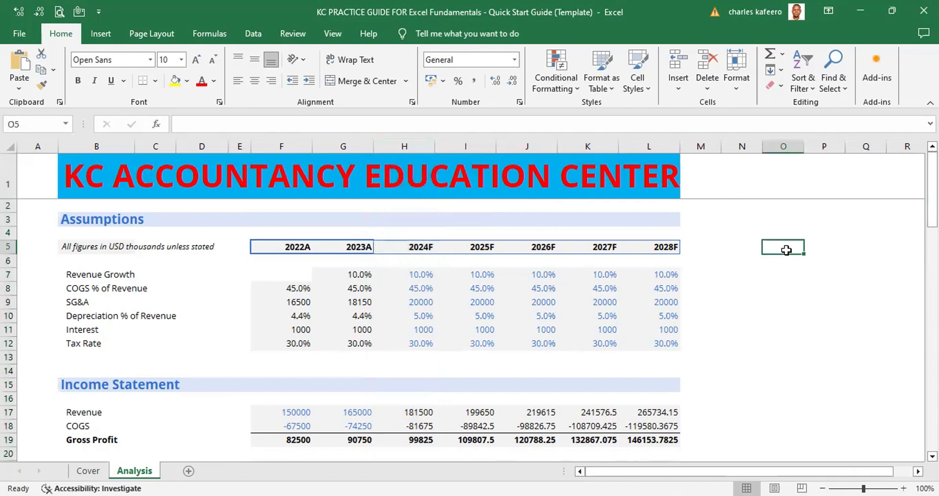
{"action": "left_click", "coordinate": [43, 210]}
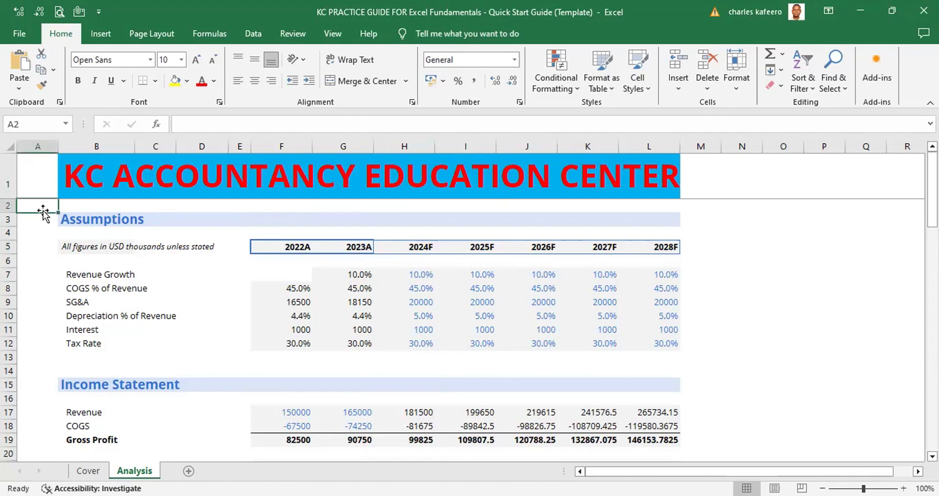
Move down column A of the Analysis sheet a screen at a time, ending at A76 in the final Net Income row
{"action": "key", "text": "Page_Down"}
{"action": "key", "text": "Page_Down"}
{"action": "key", "text": "Page_Down"}
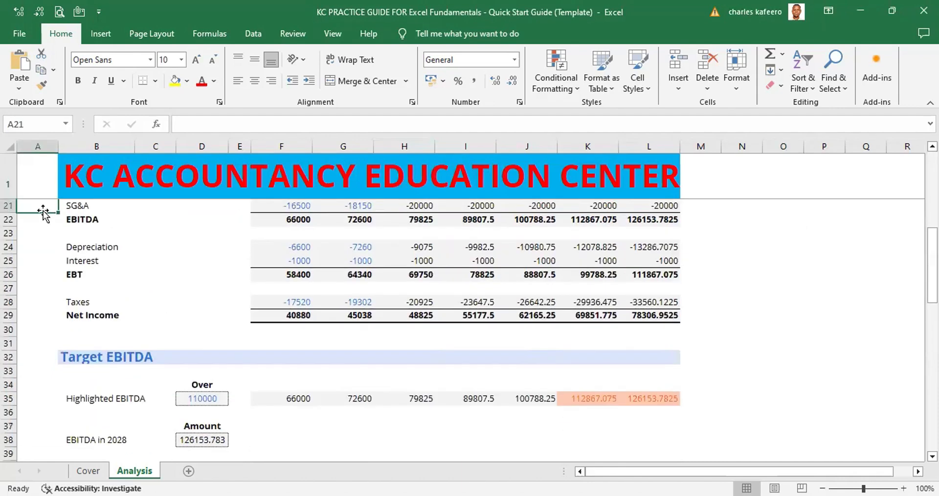
{"action": "key", "text": "Page_Down"}
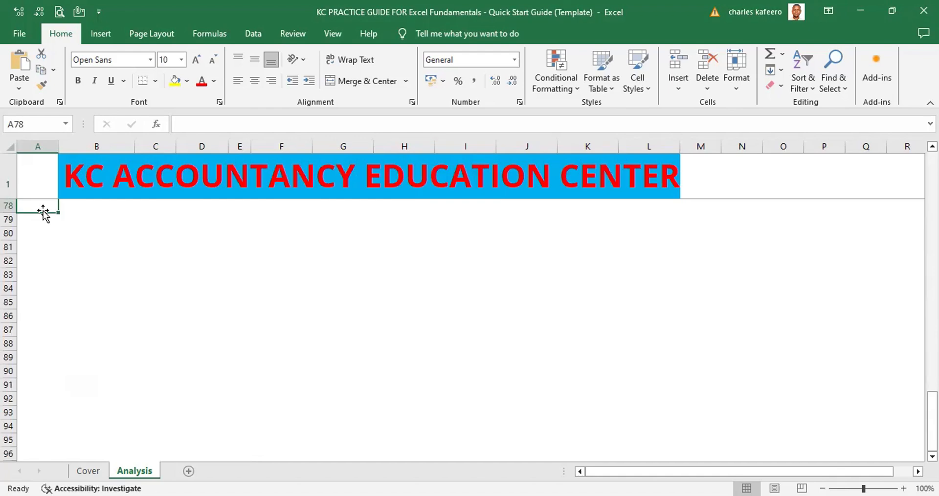
{"action": "key", "text": "Up"}
{"action": "key", "text": "Up"}
{"action": "key", "text": "Up"}
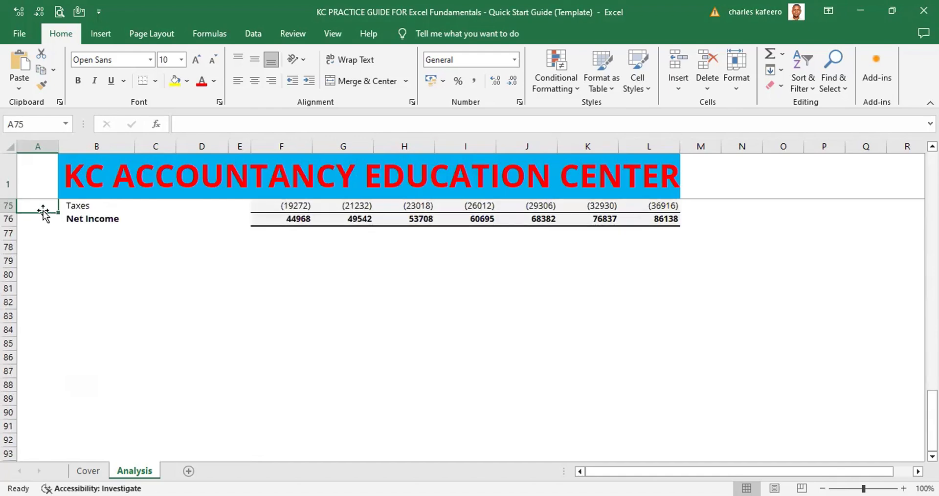
{"action": "key", "text": "Down"}
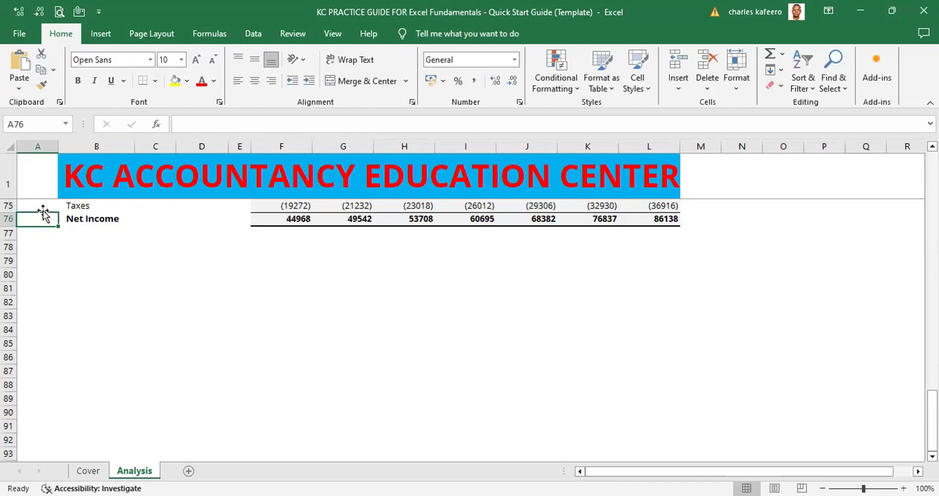
Move down column A a screen at a time through the blank rows to row 2451, and select cell A2460
{"action": "key", "text": "Page_Down"}
{"action": "key", "text": "Page_Down"}
{"action": "key", "text": "Page_Down"}
{"action": "key", "text": "Page_Down"}
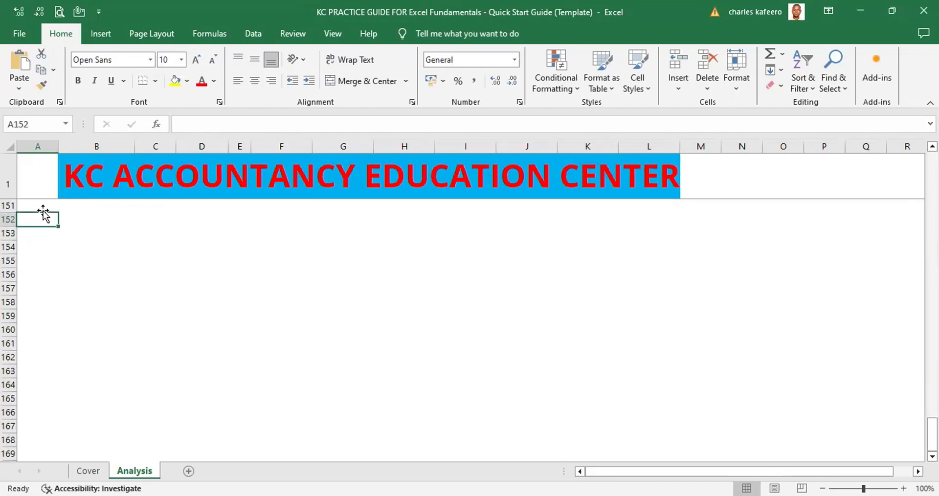
{"action": "key", "text": "Page_Down"}
{"action": "key", "text": "Page_Down"}
{"action": "key", "text": "Page_Down"}
{"action": "key", "text": "Page_Down"}
{"action": "key", "text": "Page_Down"}
{"action": "key", "text": "Page_Down"}
{"action": "key", "text": "Page_Down"}
{"action": "key", "text": "Page_Down"}
{"action": "key", "text": "Page_Down"}
{"action": "key", "text": "Page_Down"}
{"action": "key", "text": "Page_Down"}
{"action": "key", "text": "Page_Down"}
{"action": "key", "text": "Page_Down"}
{"action": "key", "text": "Page_Down"}
{"action": "key", "text": "Page_Down"}
{"action": "key", "text": "Page_Down"}
{"action": "key", "text": "Page_Down"}
{"action": "key", "text": "Page_Down"}
{"action": "key", "text": "Page_Down"}
{"action": "key", "text": "Page_Down"}
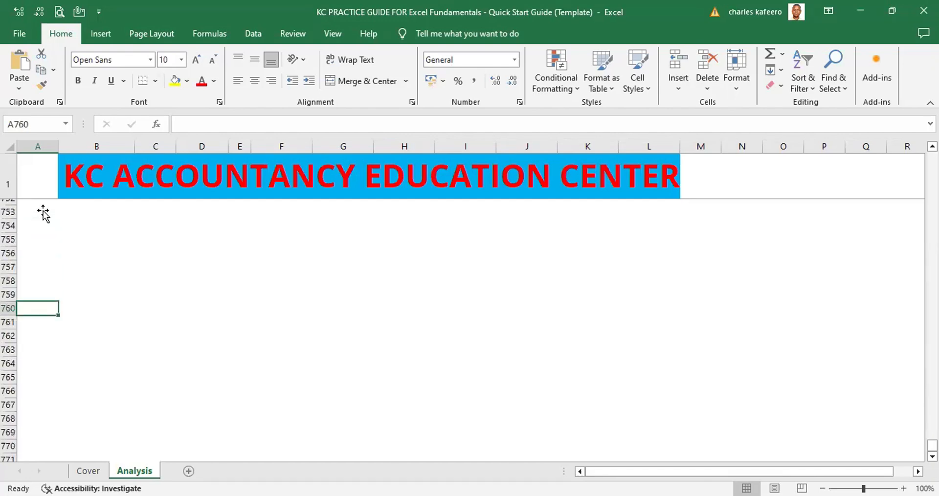
{"action": "key", "text": "Page_Down"}
{"action": "key", "text": "Page_Down"}
{"action": "key", "text": "Page_Down"}
{"action": "key", "text": "Page_Down"}
{"action": "key", "text": "Page_Down"}
{"action": "key", "text": "Page_Down"}
{"action": "key", "text": "Page_Down"}
{"action": "key", "text": "Page_Down"}
{"action": "key", "text": "Page_Down"}
{"action": "key", "text": "Page_Down"}
{"action": "key", "text": "Page_Down"}
{"action": "key", "text": "Page_Down"}
{"action": "key", "text": "Page_Down"}
{"action": "key", "text": "Page_Down"}
{"action": "key", "text": "Page_Down"}
{"action": "key", "text": "Page_Down"}
{"action": "key", "text": "Page_Down"}
{"action": "key", "text": "Page_Down"}
{"action": "key", "text": "Page_Down"}
{"action": "key", "text": "Page_Down"}
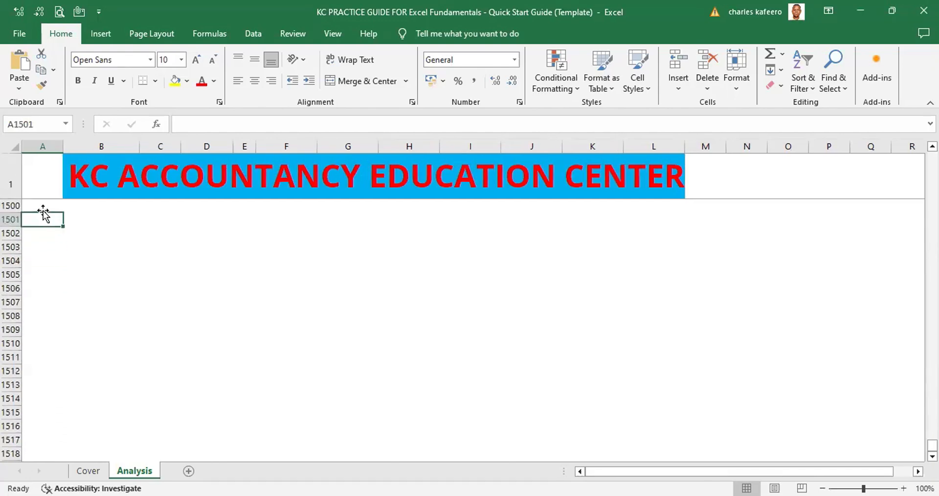
{"action": "key", "text": "Page_Down"}
{"action": "key", "text": "Page_Down"}
{"action": "key", "text": "Page_Down"}
{"action": "key", "text": "Page_Down"}
{"action": "key", "text": "Page_Down"}
{"action": "key", "text": "Page_Down"}
{"action": "key", "text": "Page_Down"}
{"action": "key", "text": "Page_Down"}
{"action": "key", "text": "Page_Down"}
{"action": "key", "text": "Page_Down"}
{"action": "key", "text": "Page_Down"}
{"action": "key", "text": "Page_Down"}
{"action": "key", "text": "Page_Down"}
{"action": "key", "text": "Page_Down"}
{"action": "key", "text": "Page_Down"}
{"action": "key", "text": "Page_Down"}
{"action": "key", "text": "Page_Down"}
{"action": "key", "text": "Page_Down"}
{"action": "key", "text": "Page_Down"}
{"action": "key", "text": "Page_Down"}
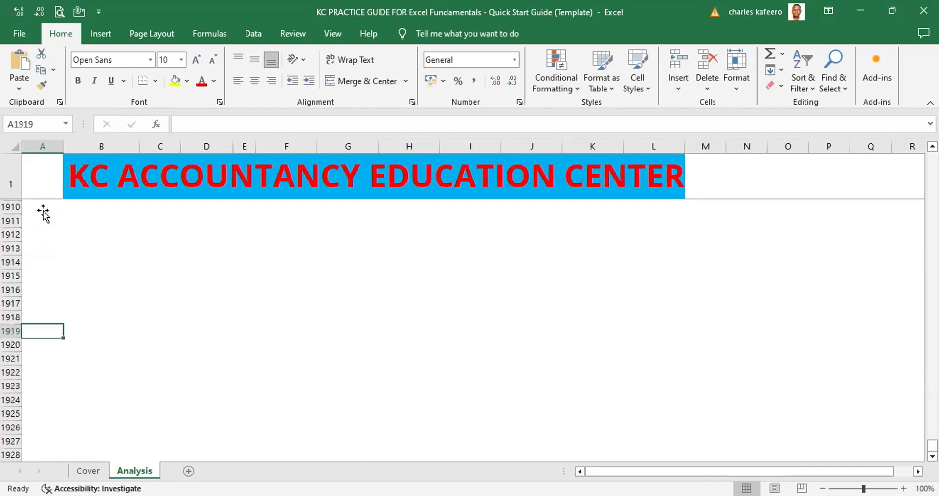
{"action": "key", "text": "Page_Down"}
{"action": "key", "text": "Page_Down"}
{"action": "key", "text": "Page_Down"}
{"action": "key", "text": "Page_Down"}
{"action": "key", "text": "Page_Down"}
{"action": "key", "text": "Page_Down"}
{"action": "key", "text": "Page_Down"}
{"action": "key", "text": "Page_Down"}
{"action": "key", "text": "Page_Down"}
{"action": "key", "text": "Page_Down"}
{"action": "key", "text": "Page_Down"}
{"action": "key", "text": "Page_Down"}
{"action": "key", "text": "Page_Down"}
{"action": "key", "text": "Page_Down"}
{"action": "key", "text": "Page_Down"}
{"action": "key", "text": "Page_Down"}
{"action": "key", "text": "Page_Down"}
{"action": "key", "text": "Page_Down"}
{"action": "key", "text": "Page_Down"}
{"action": "key", "text": "Page_Down"}
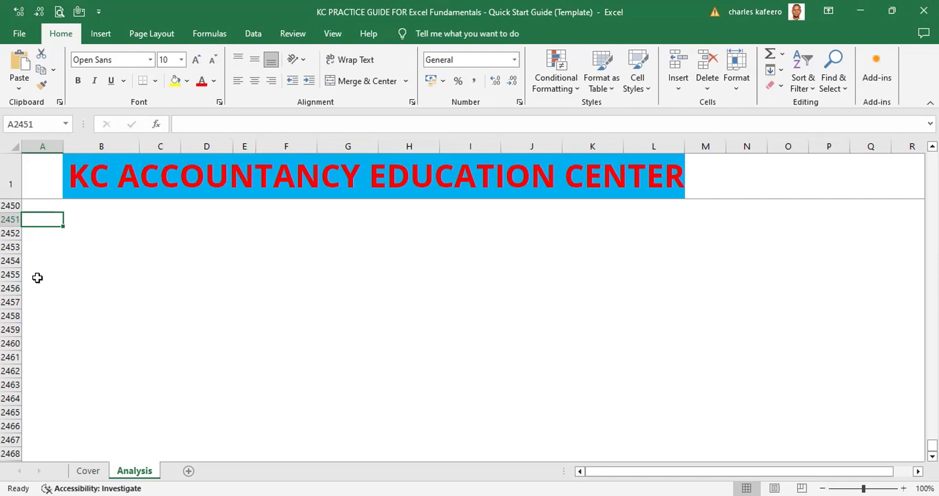
{"action": "left_click", "coordinate": [41, 345]}
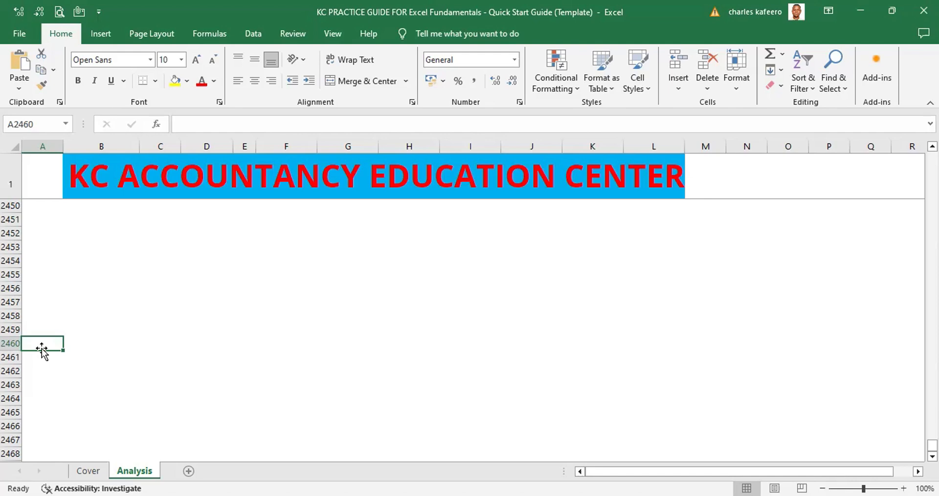
Move back up column A a screen at a time from A2460 to cell A28 in the Income Statement's Taxes row
{"action": "key", "text": "Page_Up"}
{"action": "key", "text": "Page_Up"}
{"action": "key", "text": "Page_Up"}
{"action": "key", "text": "Page_Up"}
{"action": "key", "text": "Page_Up"}
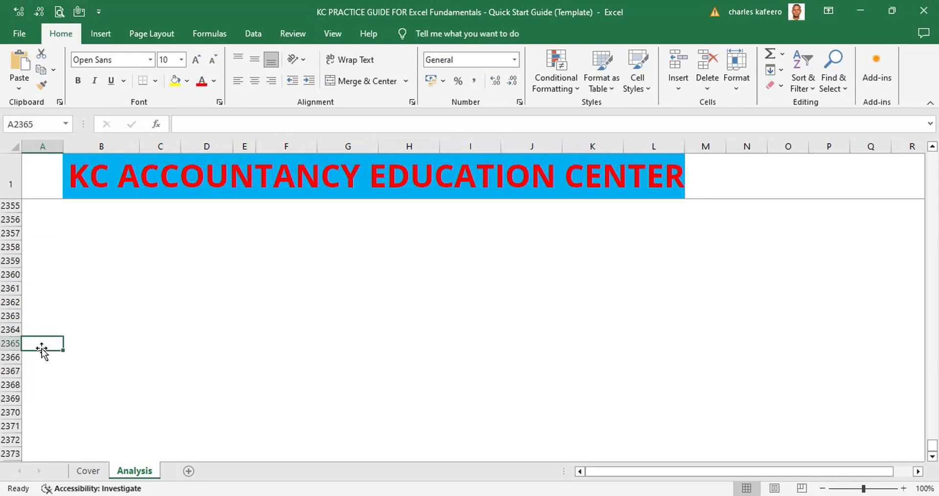
{"action": "key", "text": "Page_Up"}
{"action": "key", "text": "Page_Up"}
{"action": "key", "text": "Page_Up"}
{"action": "key", "text": "Page_Up"}
{"action": "key", "text": "Page_Up"}
{"action": "key", "text": "Page_Up"}
{"action": "key", "text": "Page_Up"}
{"action": "key", "text": "Page_Up"}
{"action": "key", "text": "Page_Up"}
{"action": "key", "text": "Page_Up"}
{"action": "key", "text": "Page_Up"}
{"action": "key", "text": "Page_Up"}
{"action": "key", "text": "Page_Up"}
{"action": "key", "text": "Page_Up"}
{"action": "key", "text": "Page_Up"}
{"action": "key", "text": "Page_Up"}
{"action": "key", "text": "Page_Up"}
{"action": "key", "text": "Page_Up"}
{"action": "key", "text": "Page_Up"}
{"action": "key", "text": "Page_Up"}
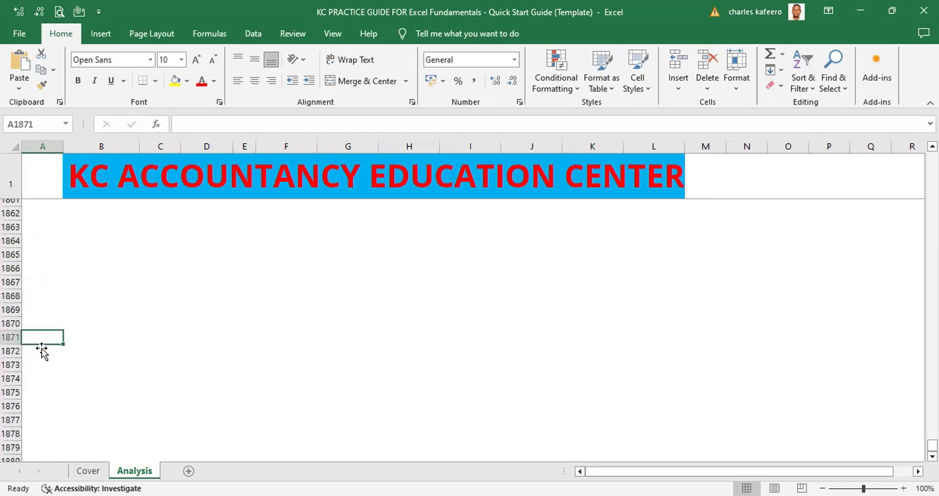
{"action": "key", "text": "Page_Up"}
{"action": "key", "text": "Page_Up"}
{"action": "key", "text": "Page_Up"}
{"action": "key", "text": "Page_Up"}
{"action": "key", "text": "Page_Up"}
{"action": "key", "text": "Page_Up"}
{"action": "key", "text": "Page_Up"}
{"action": "key", "text": "Page_Up"}
{"action": "key", "text": "Page_Up"}
{"action": "key", "text": "Page_Up"}
{"action": "key", "text": "Page_Up"}
{"action": "key", "text": "Page_Up"}
{"action": "key", "text": "Page_Up"}
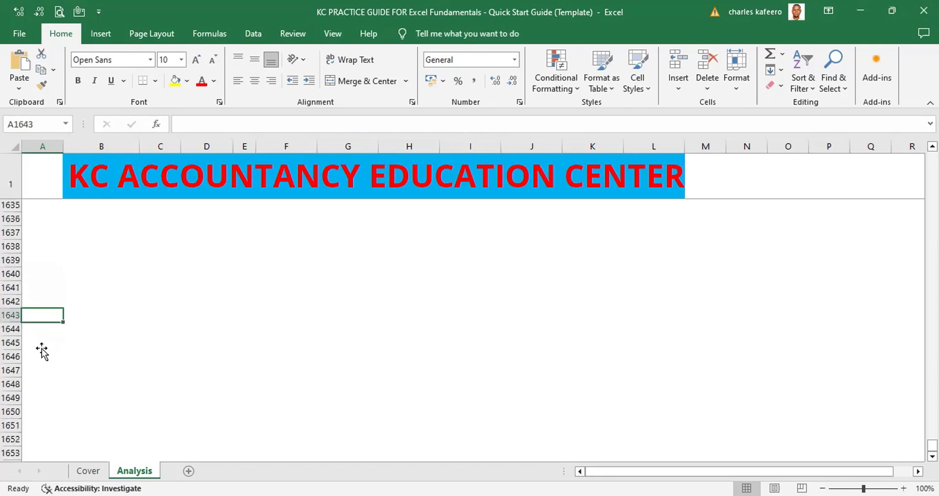
{"action": "key", "text": "Page_Up"}
{"action": "key", "text": "Page_Up"}
{"action": "key", "text": "Page_Up"}
{"action": "key", "text": "Page_Up"}
{"action": "key", "text": "Page_Up"}
{"action": "key", "text": "Page_Up"}
{"action": "key", "text": "Page_Up"}
{"action": "key", "text": "Page_Up"}
{"action": "key", "text": "Page_Up"}
{"action": "key", "text": "Page_Up"}
{"action": "key", "text": "Page_Up"}
{"action": "key", "text": "Page_Up"}
{"action": "key", "text": "Page_Up"}
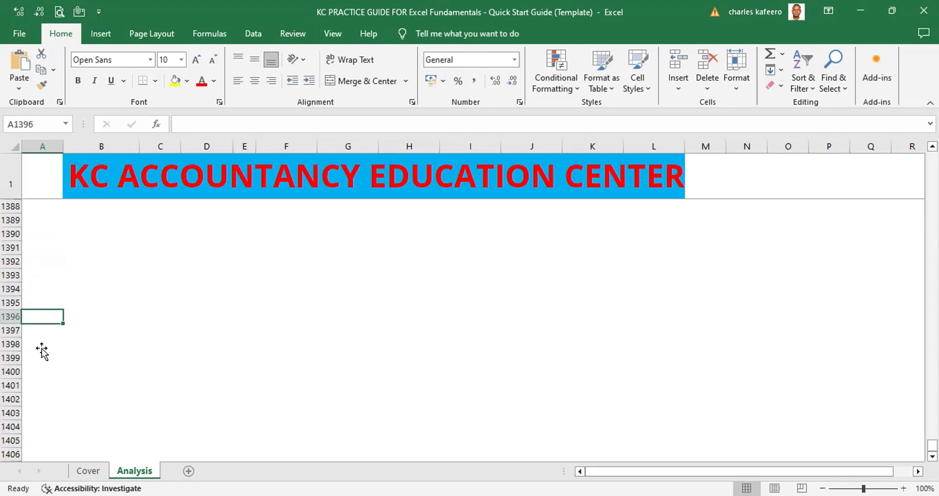
{"action": "key", "text": "Page_Up"}
{"action": "key", "text": "Page_Up"}
{"action": "key", "text": "Page_Up"}
{"action": "key", "text": "Page_Up"}
{"action": "key", "text": "Page_Up"}
{"action": "key", "text": "Page_Up"}
{"action": "key", "text": "Page_Up"}
{"action": "key", "text": "Page_Up"}
{"action": "key", "text": "Page_Up"}
{"action": "key", "text": "Page_Up"}
{"action": "key", "text": "Page_Up"}
{"action": "key", "text": "Page_Up"}
{"action": "key", "text": "Page_Up"}
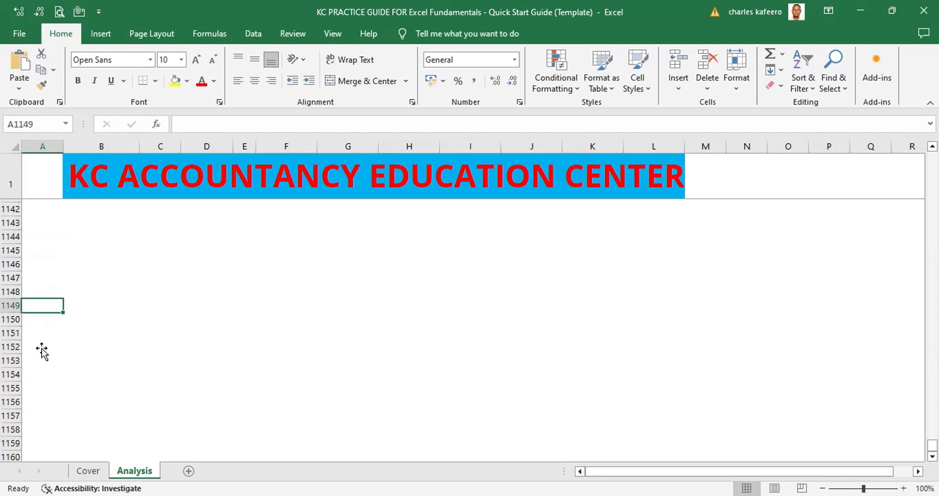
{"action": "key", "text": "Page_Up"}
{"action": "key", "text": "Page_Up"}
{"action": "key", "text": "Page_Up"}
{"action": "key", "text": "Page_Up"}
{"action": "key", "text": "Page_Up"}
{"action": "key", "text": "Page_Up"}
{"action": "key", "text": "Page_Up"}
{"action": "key", "text": "Page_Up"}
{"action": "key", "text": "Page_Up"}
{"action": "key", "text": "Page_Up"}
{"action": "key", "text": "Page_Up"}
{"action": "key", "text": "Page_Up"}
{"action": "key", "text": "Page_Up"}
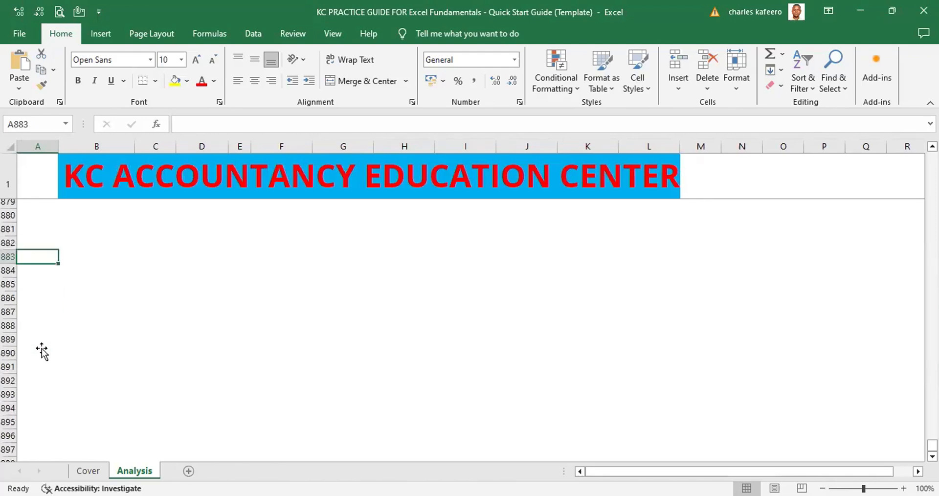
{"action": "key", "text": "Page_Up"}
{"action": "key", "text": "Page_Up"}
{"action": "key", "text": "Page_Up"}
{"action": "key", "text": "Page_Up"}
{"action": "key", "text": "Page_Up"}
{"action": "key", "text": "Page_Up"}
{"action": "key", "text": "Page_Up"}
{"action": "key", "text": "Page_Up"}
{"action": "key", "text": "Page_Up"}
{"action": "key", "text": "Page_Up"}
{"action": "key", "text": "Page_Up"}
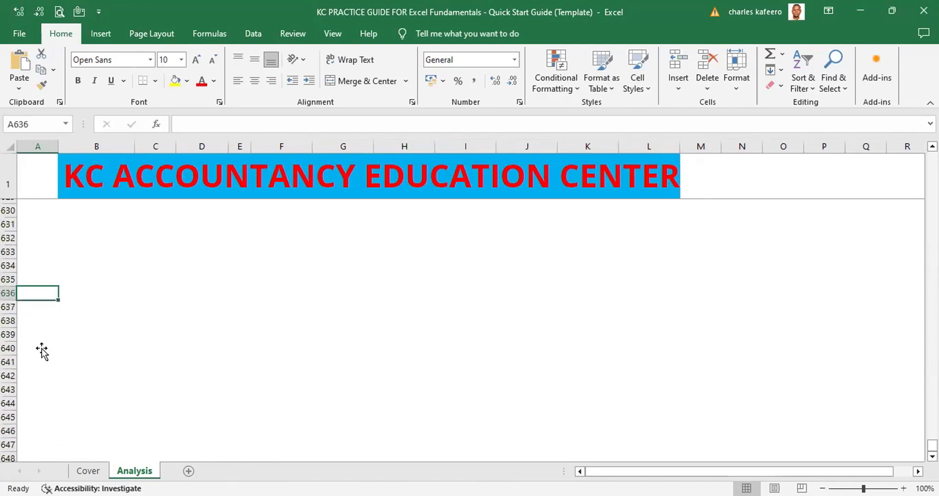
{"action": "type", "text": "***"}
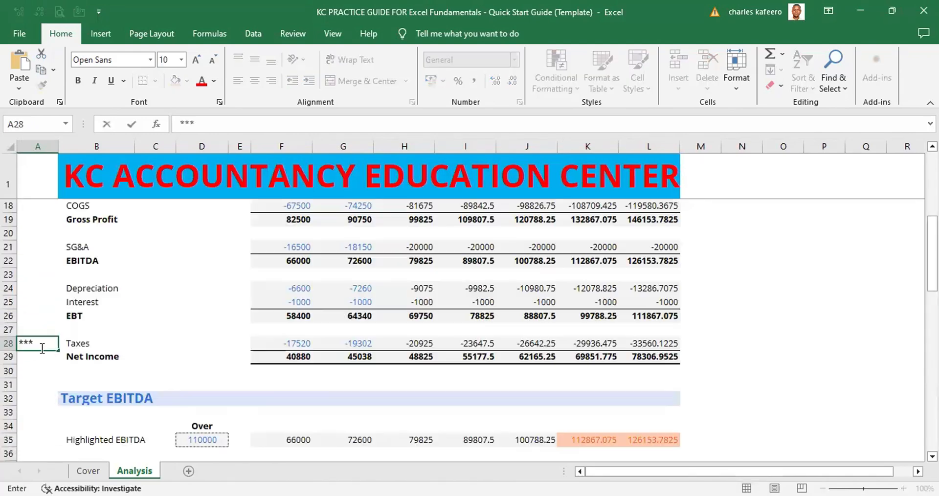
{"action": "key", "text": "BackSpace"}
{"action": "key", "text": "BackSpace"}
{"action": "key", "text": "BackSpace"}
Select cell A30 above Target EBITDA and move down column A to A76 in the Percent change section's Net Income row
{"action": "left_click", "coordinate": [51, 377]}
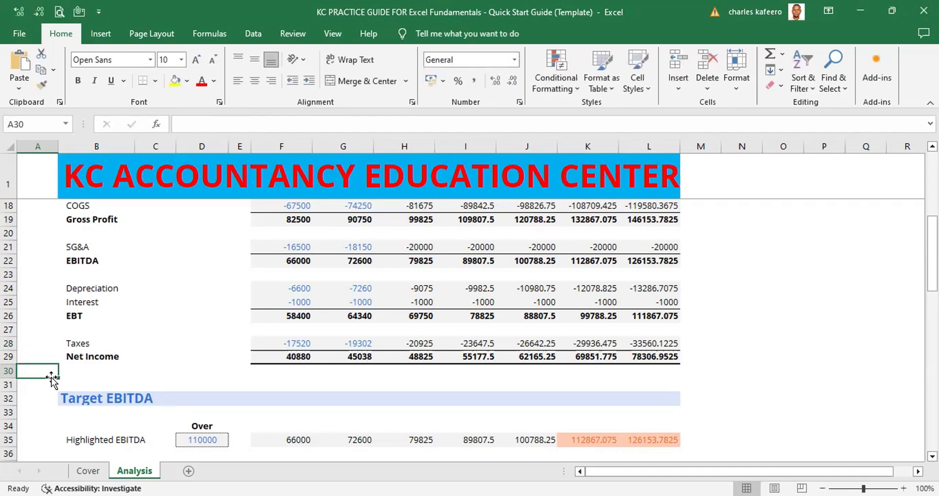
{"action": "key", "text": "Page_Down"}
{"action": "key", "text": "Page_Down"}
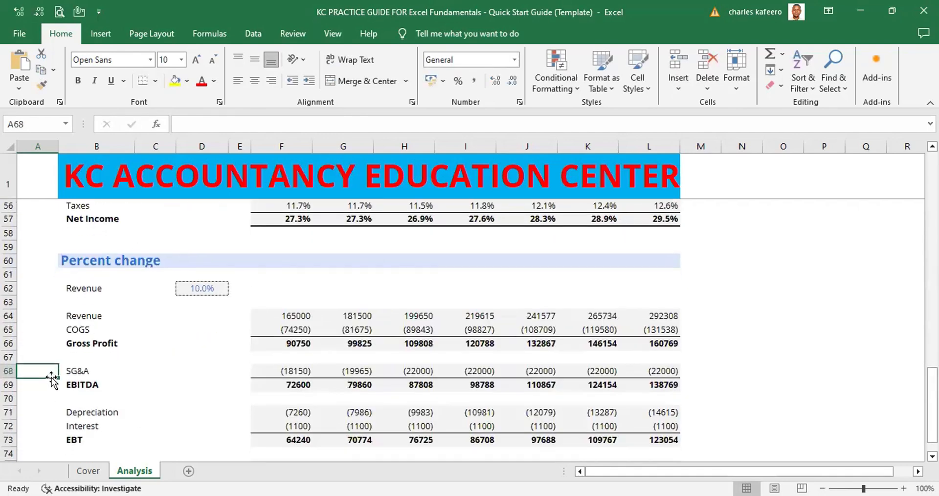
{"action": "key", "text": "Page_Down"}
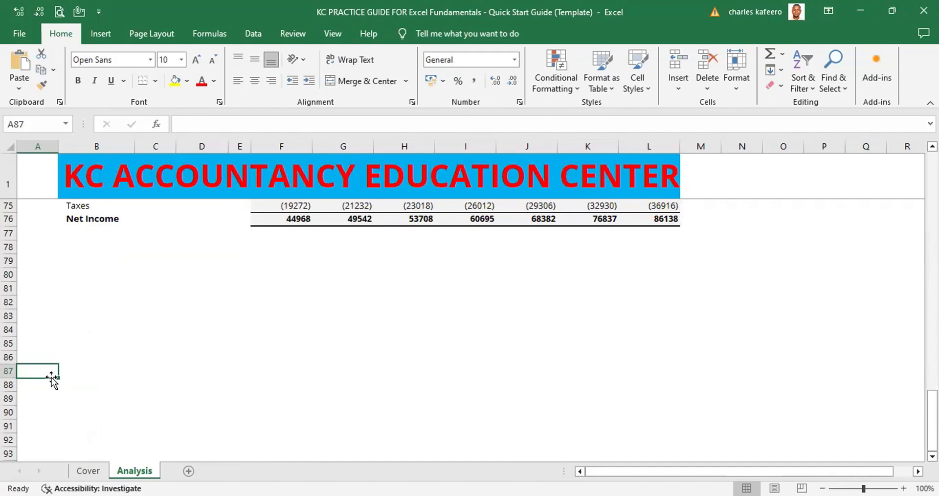
{"action": "key", "text": "Up"}
{"action": "key", "text": "Up"}
{"action": "key", "text": "Up"}
{"action": "key", "text": "Up"}
{"action": "key", "text": "Up"}
{"action": "key", "text": "Up"}
{"action": "key", "text": "Up"}
{"action": "key", "text": "Up"}
{"action": "key", "text": "Up"}
{"action": "key", "text": "Up"}
{"action": "key", "text": "Up"}
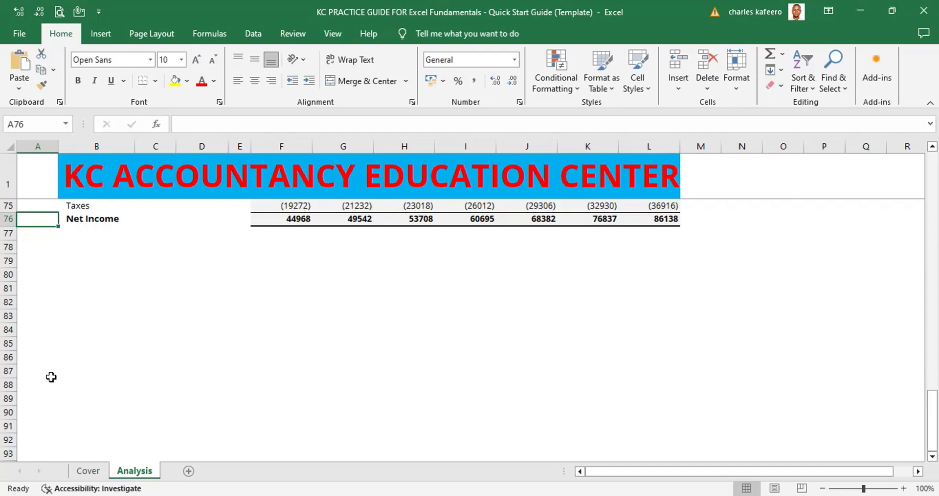
Move back up column A a screen at a time to cell A3 beside the Assumptions heading
{"action": "key", "text": "Page_Up"}
{"action": "key", "text": "Page_Up"}
{"action": "key", "text": "Page_Up"}
{"action": "key", "text": "Page_Up"}
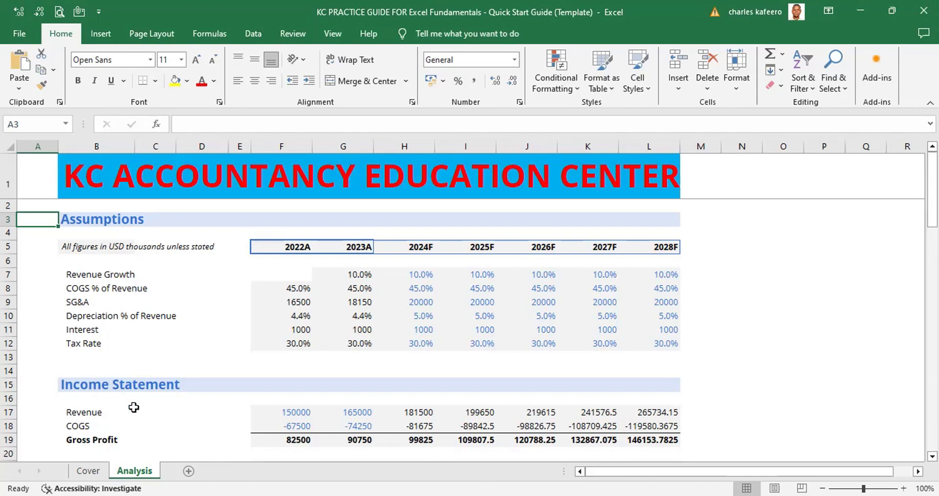
Inspect the cell references of the 2022A COGS % of Revenue formula in F8, and leave the formula unchanged
{"action": "left_click", "coordinate": [299, 288]}
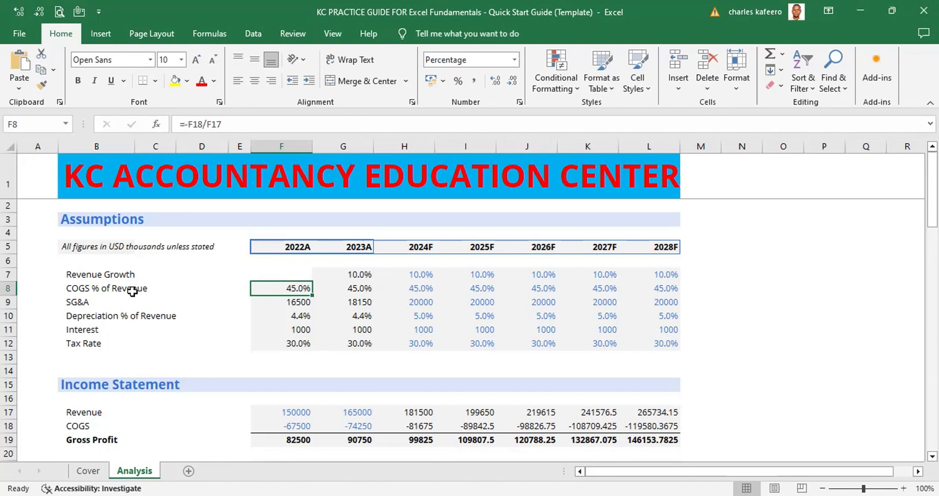
{"action": "key", "text": "F2"}
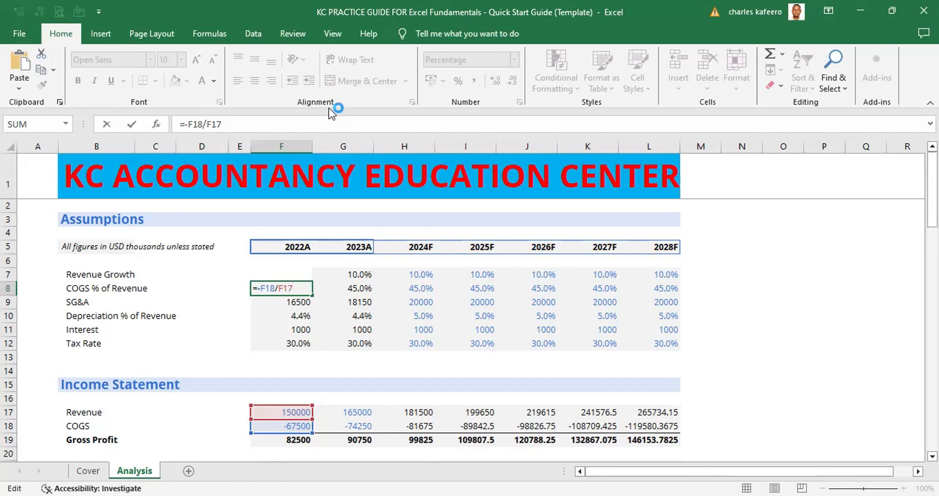
{"action": "left_click", "coordinate": [214, 34]}
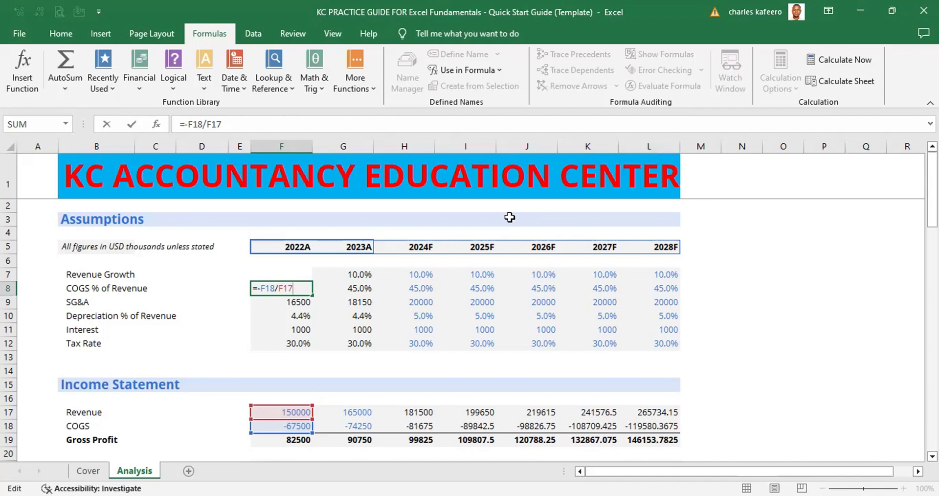
{"action": "key", "text": "ctrl+Return"}
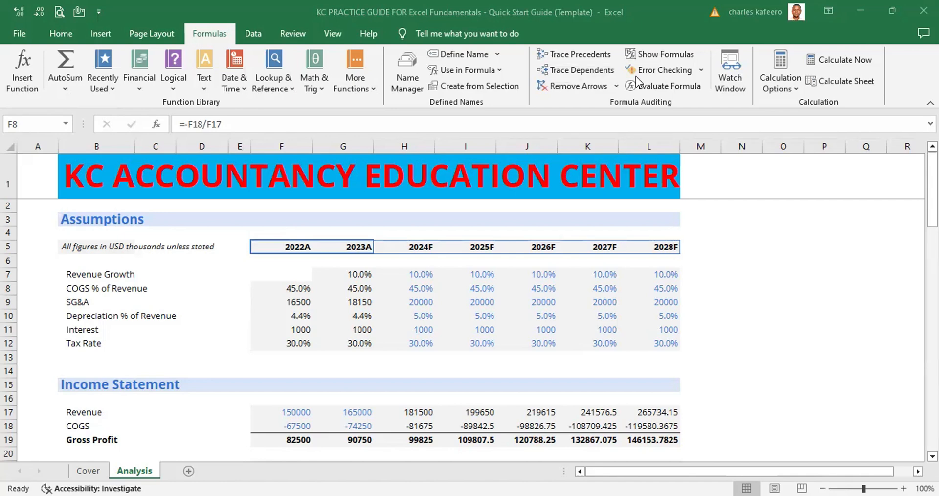
Paste the copied Formula Auditing picture at cell O4, move it beside the title banner and stretch it taller, and remove it
{"action": "left_click", "coordinate": [770, 237]}
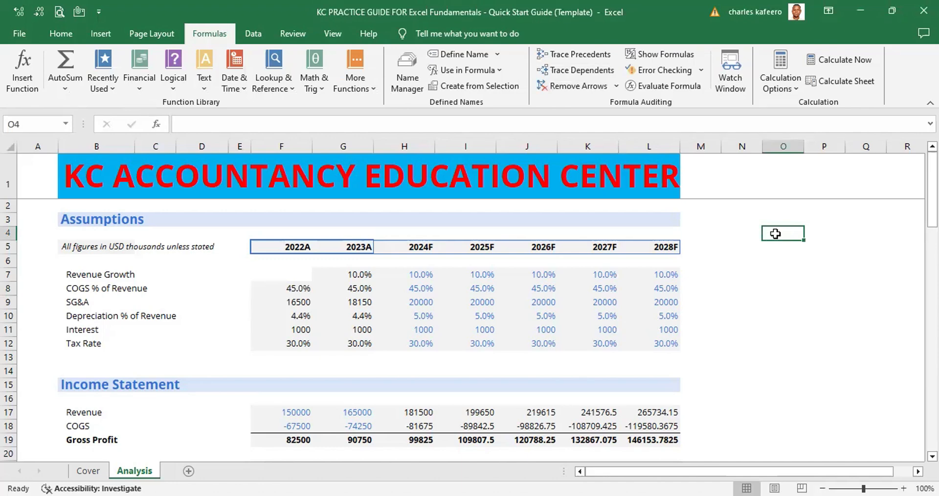
{"action": "right_click", "coordinate": [803, 228]}
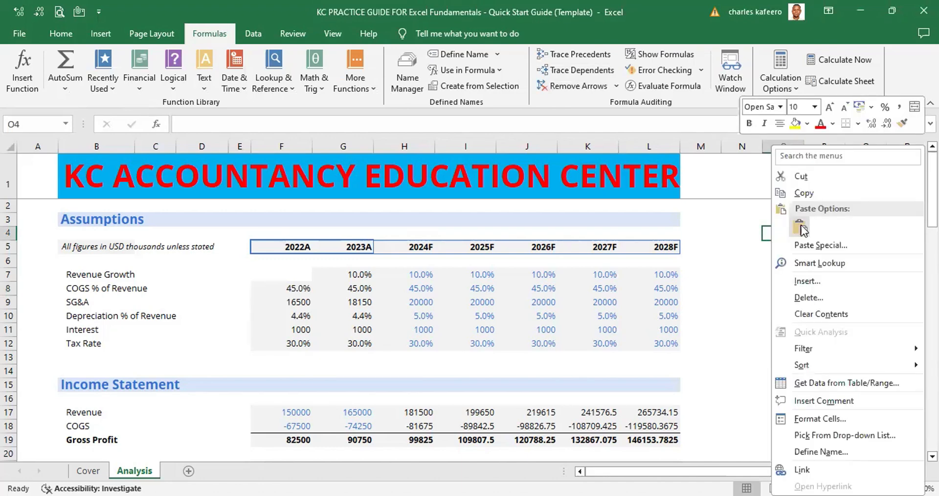
{"action": "left_click", "coordinate": [802, 228]}
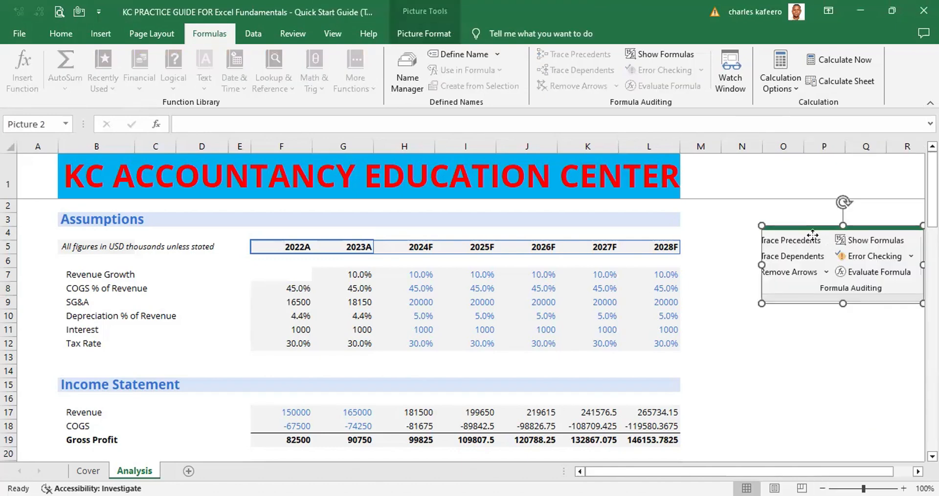
{"action": "left_click_drag", "start_coordinate": [839, 249], "coordinate": [778, 197]}
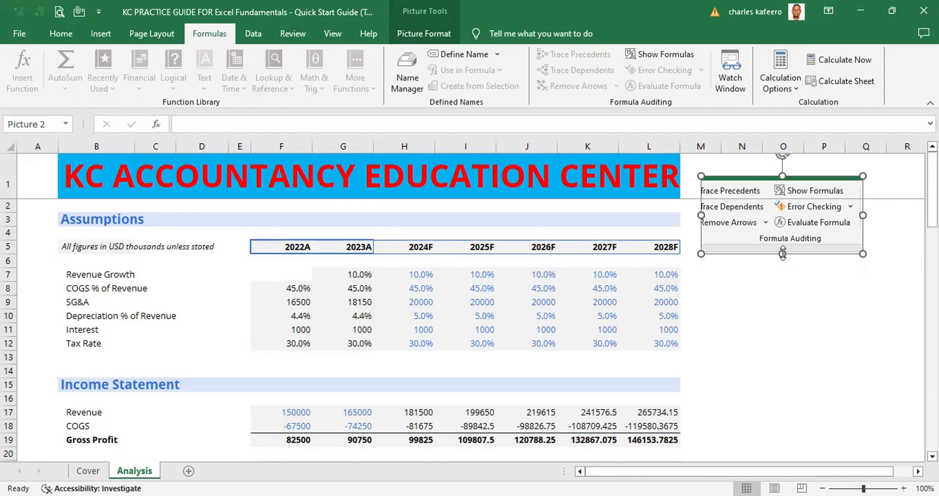
{"action": "left_click_drag", "start_coordinate": [783, 254], "coordinate": [783, 301]}
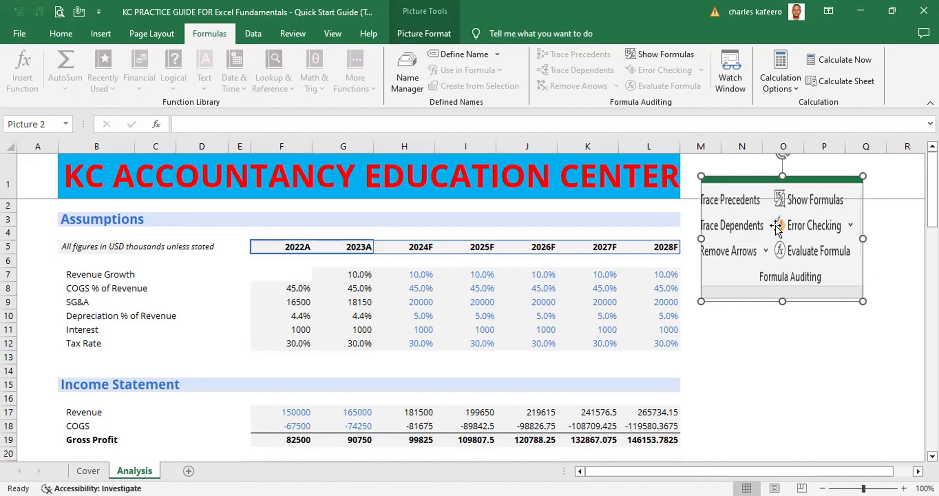
{"action": "key", "text": "Delete"}
Try to trace the dependents of blank cell N7
{"action": "left_click", "coordinate": [734, 276]}
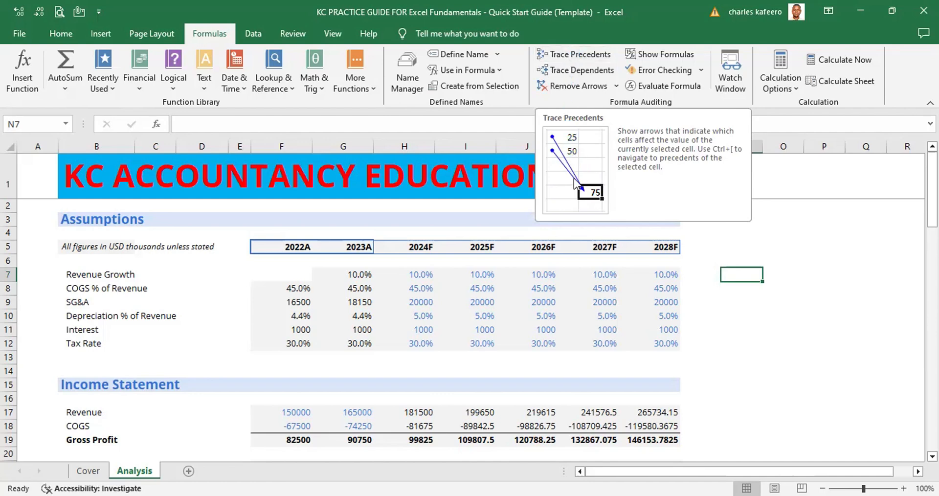
{"action": "left_click", "coordinate": [574, 69]}
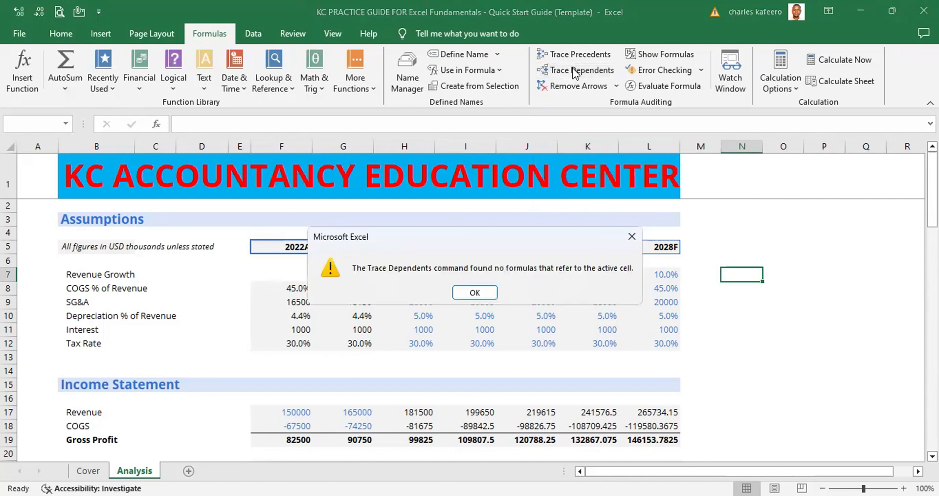
{"action": "left_click", "coordinate": [632, 238]}
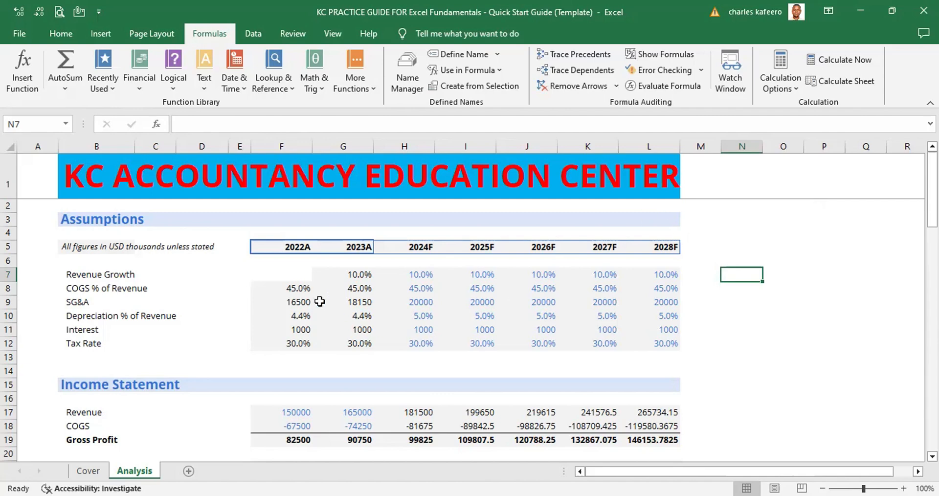
Trace the precedents of the 2022A COGS % of Revenue formula in F8
{"action": "left_click", "coordinate": [300, 290]}
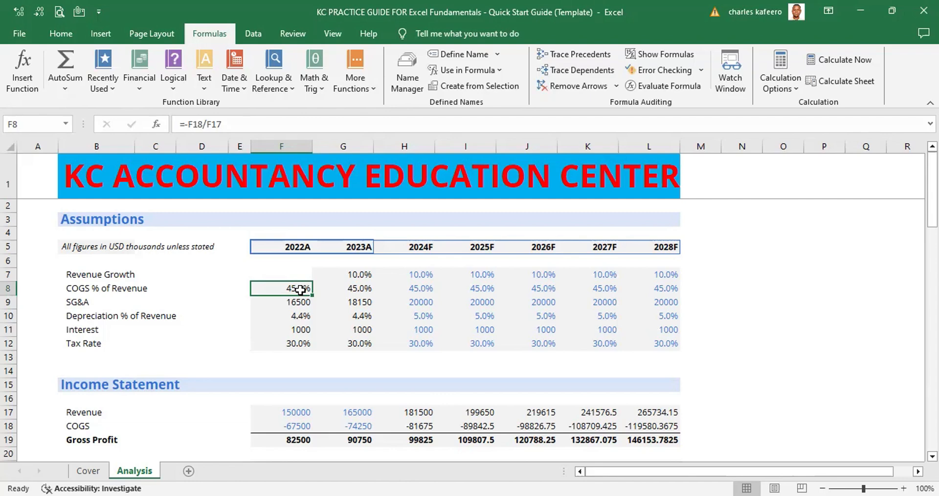
{"action": "key", "text": "alt"}
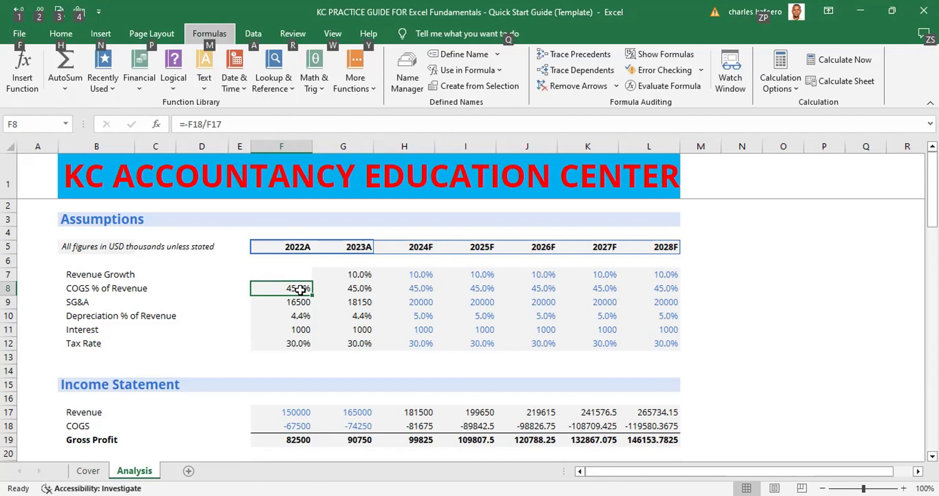
{"action": "key", "text": "m"}
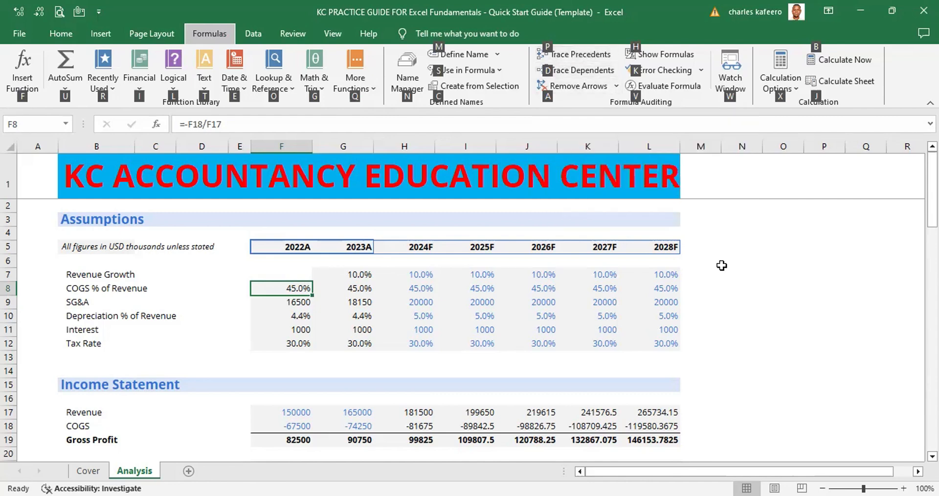
{"action": "key", "text": "p"}
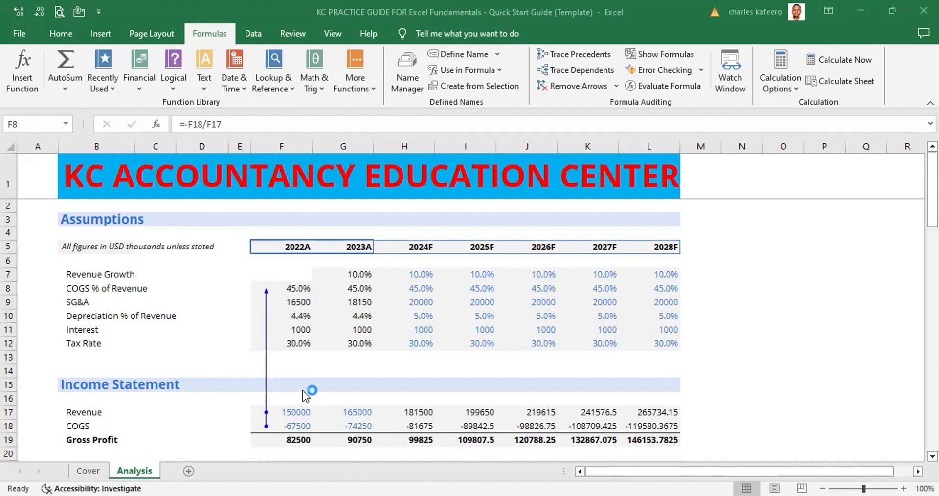
{"action": "left_click", "coordinate": [321, 312]}
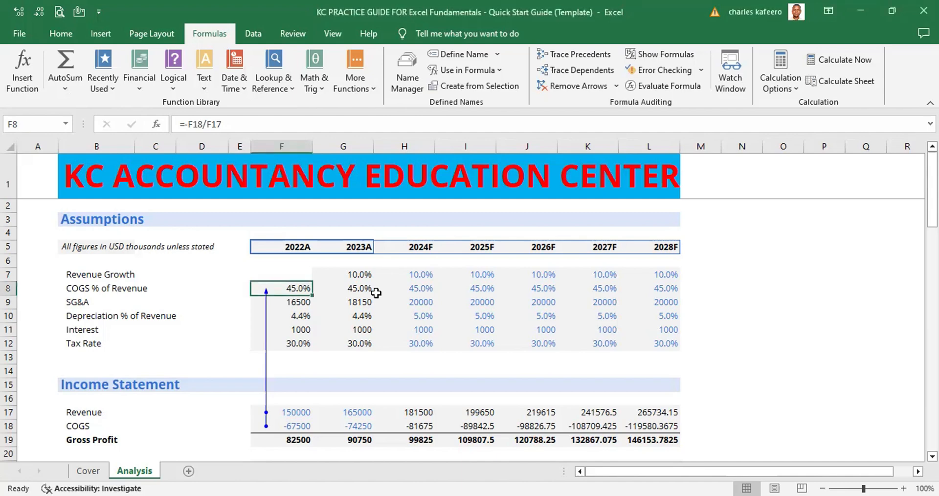
Remove all the tracer arrows, and inspect the cell references in the F8 formula without changing it
{"action": "key", "text": "alt"}
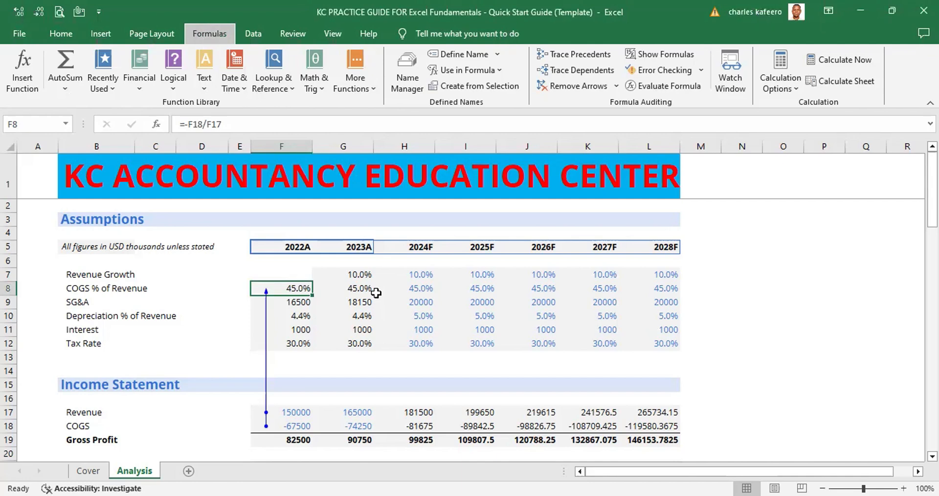
{"action": "key", "text": "m"}
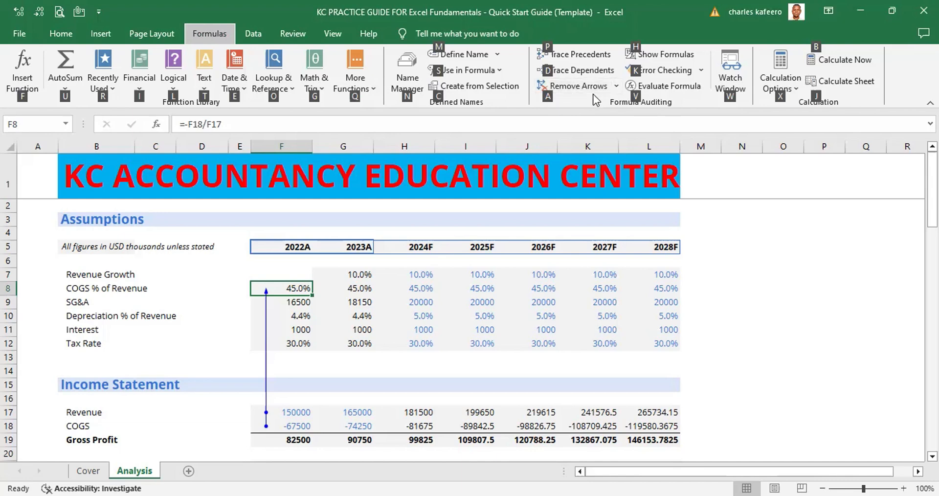
{"action": "key", "text": "a"}
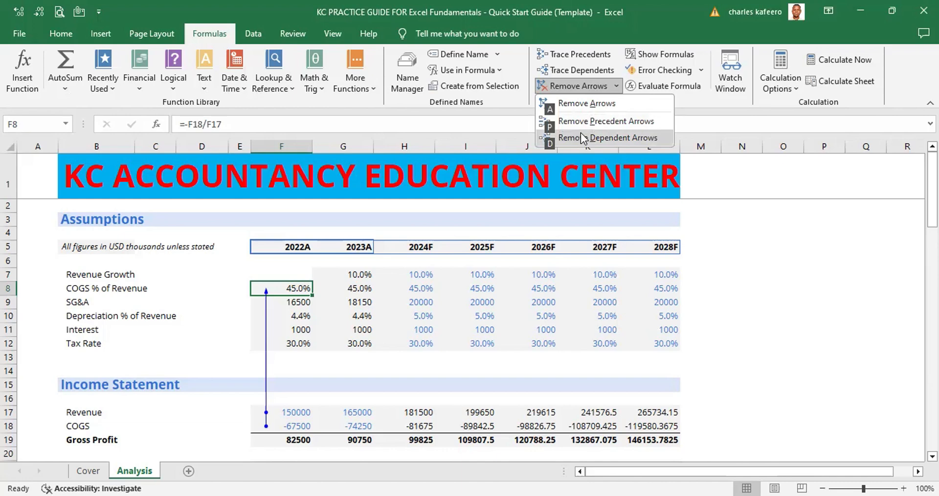
{"action": "left_click", "coordinate": [581, 107]}
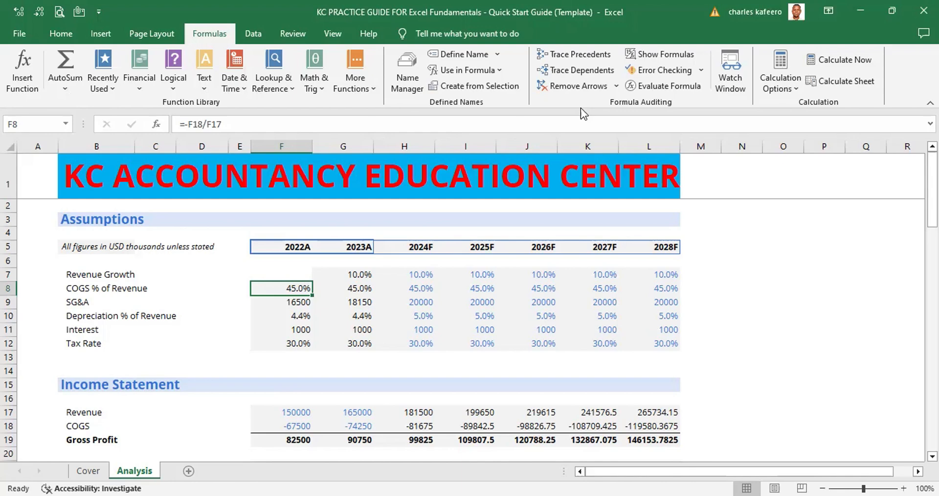
{"action": "double_click", "coordinate": [283, 292]}
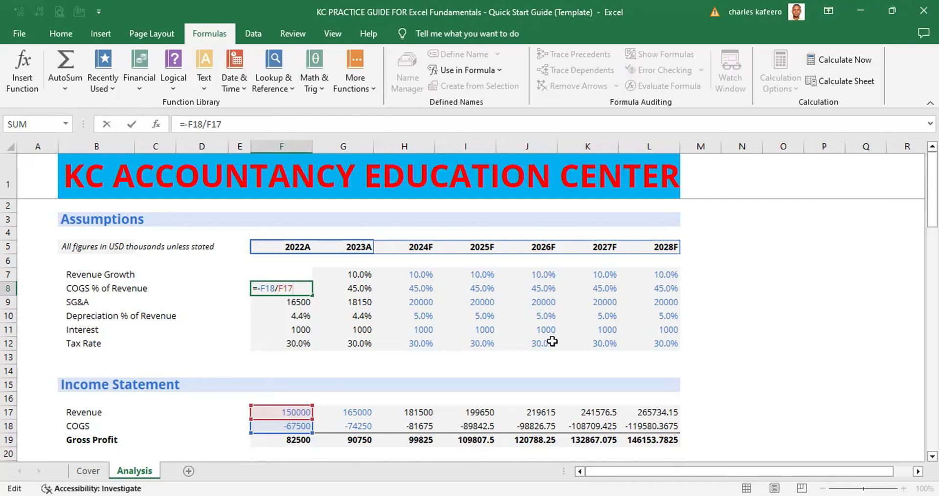
{"action": "left_click", "coordinate": [565, 360]}
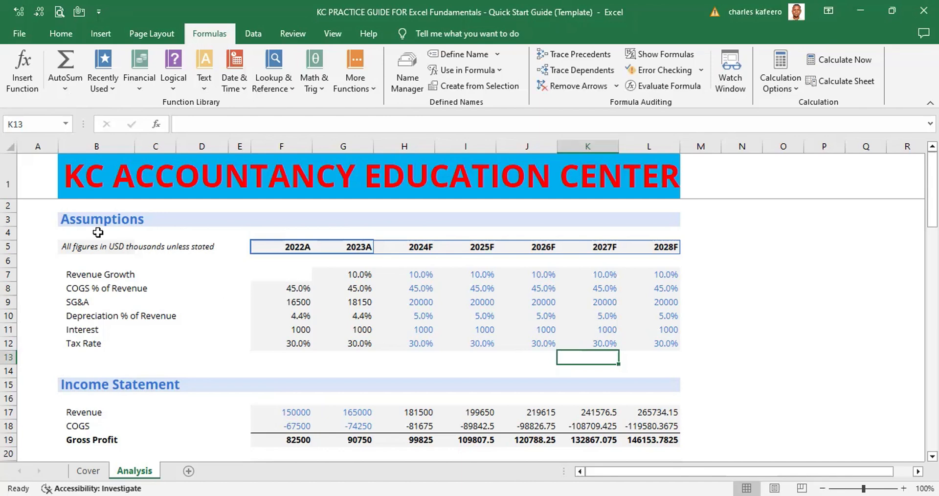
Move down column A from A2 a screen at a time to A40, above the COMMON SIZE heading
{"action": "left_click", "coordinate": [43, 210]}
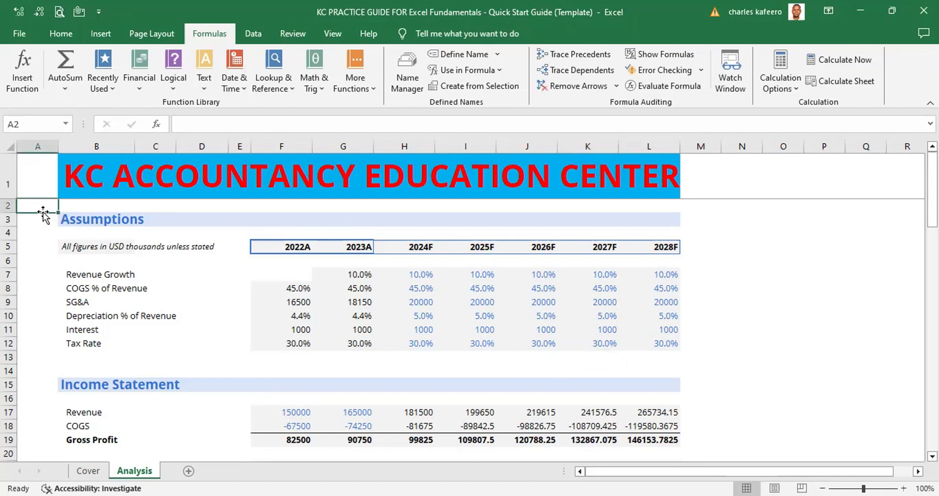
{"action": "key", "text": "Page_Down"}
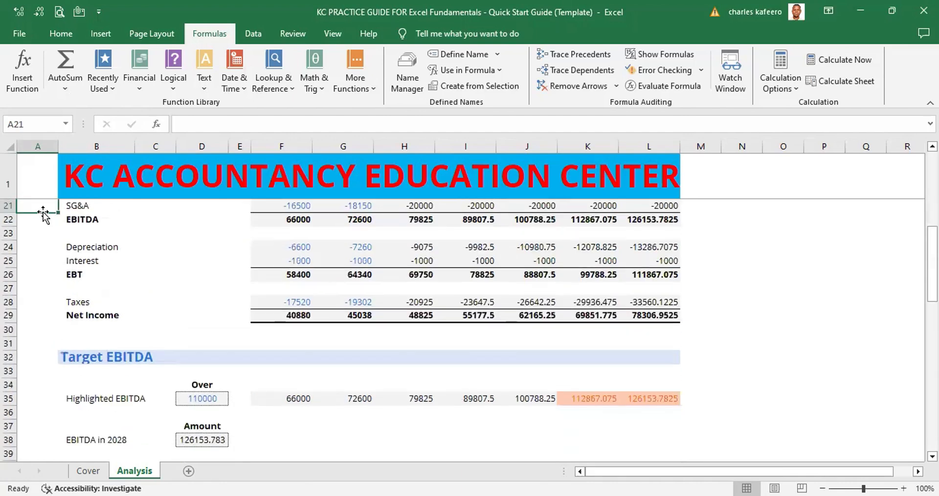
{"action": "key", "text": "Page_Down"}
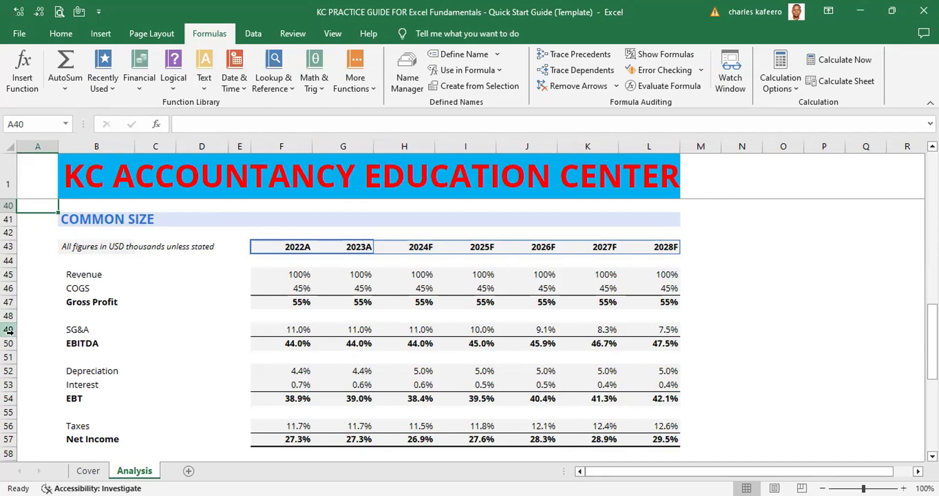
Select the whole SG&A row 49, and inspect the cell references in the 2022A formula in F49 without changing it
{"action": "left_click", "coordinate": [8, 331]}
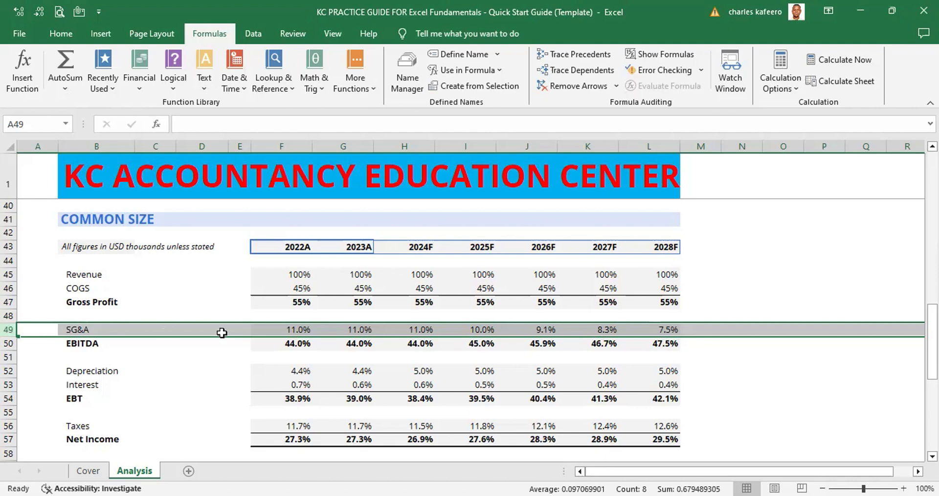
{"action": "left_click", "coordinate": [308, 331]}
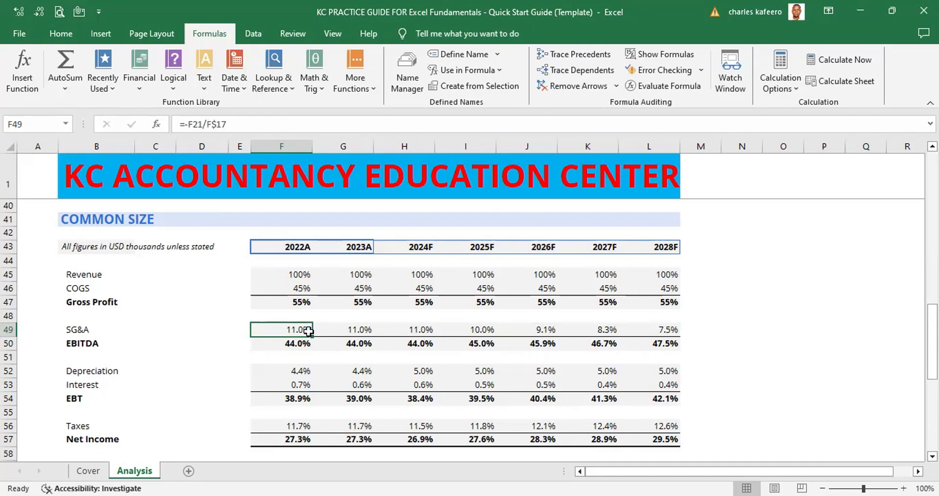
{"action": "double_click", "coordinate": [309, 332]}
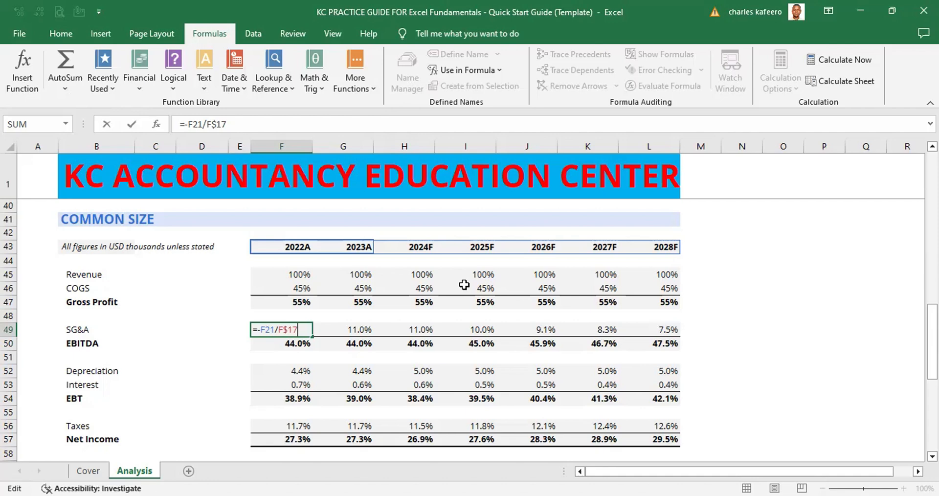
{"action": "key", "text": "ctrl+Return"}
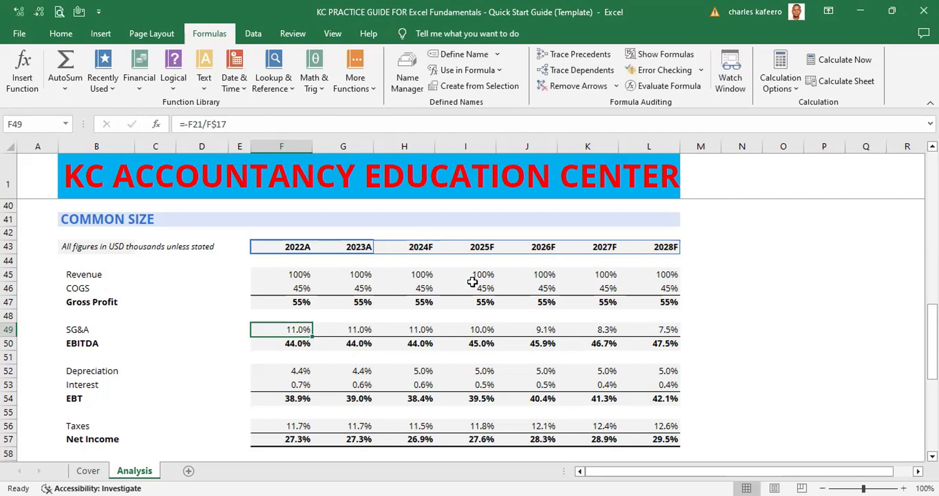
Trace the precedents of the 2022A SG&A formula in F49, follow the arrow up to the Income Statement, and return to the COMMON SIZE section
{"action": "left_click", "coordinate": [337, 334]}
{"action": "left_click", "coordinate": [300, 331]}
{"action": "key", "text": "alt"}
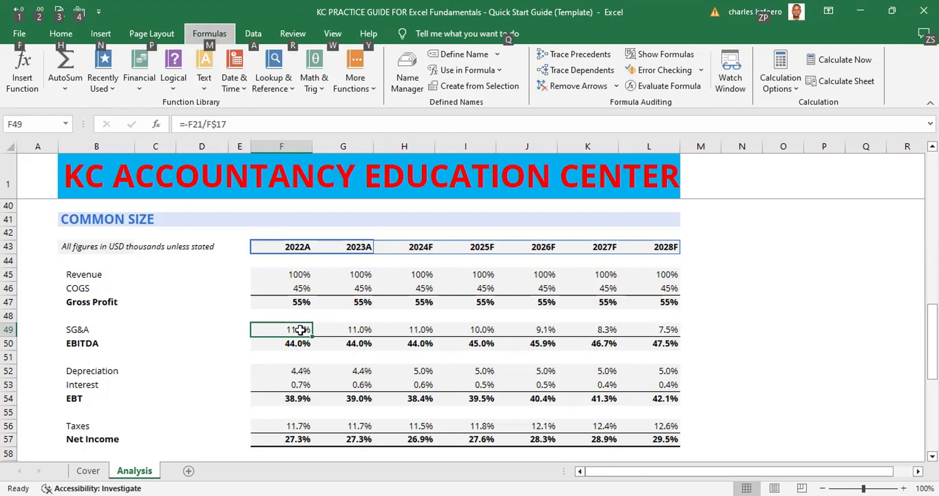
{"action": "key", "text": "m"}
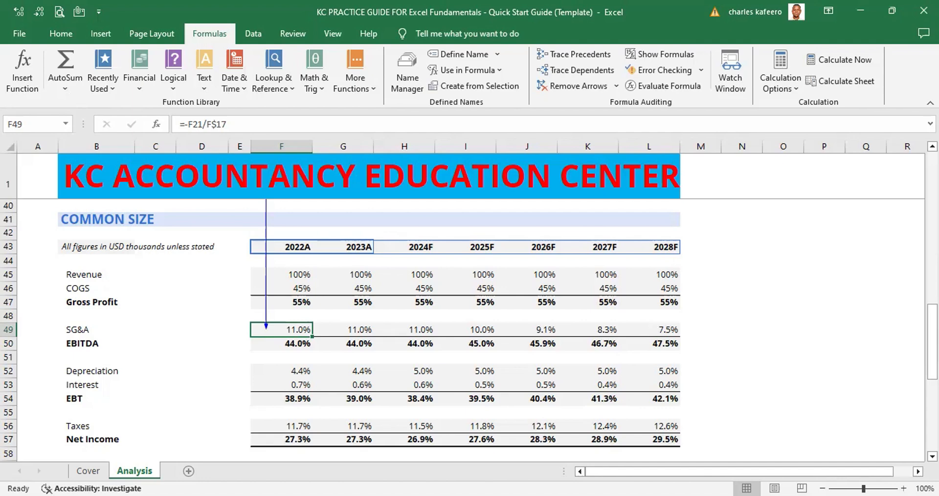
{"action": "scroll", "coordinate": [470, 301], "scroll_direction": "up", "scroll_amount": 3}
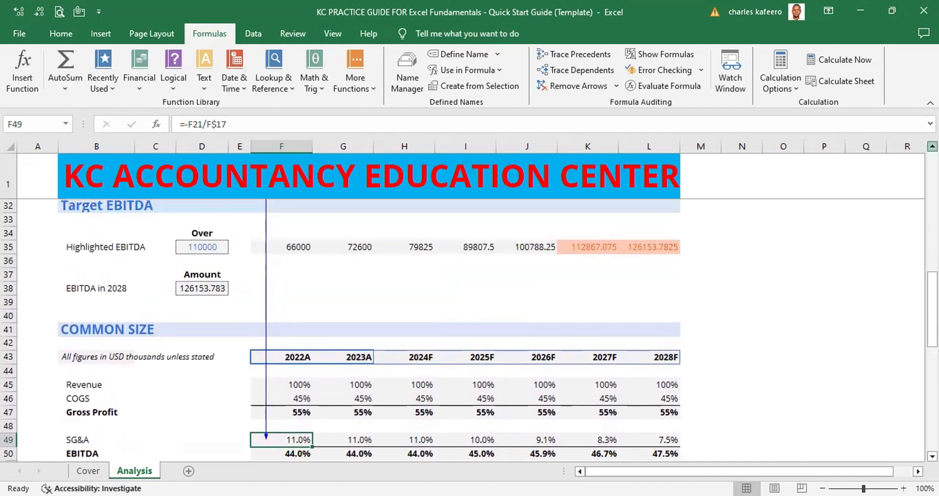
{"action": "scroll", "coordinate": [470, 330], "scroll_direction": "up", "scroll_amount": 3}
{"action": "scroll", "coordinate": [475, 312], "scroll_direction": "up", "scroll_amount": 4}
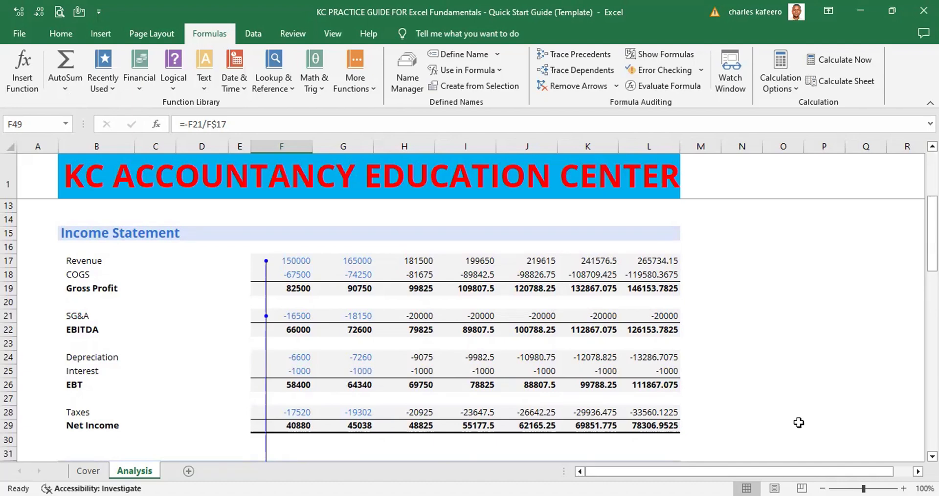
{"action": "scroll", "coordinate": [636, 351], "scroll_direction": "down", "scroll_amount": 9}
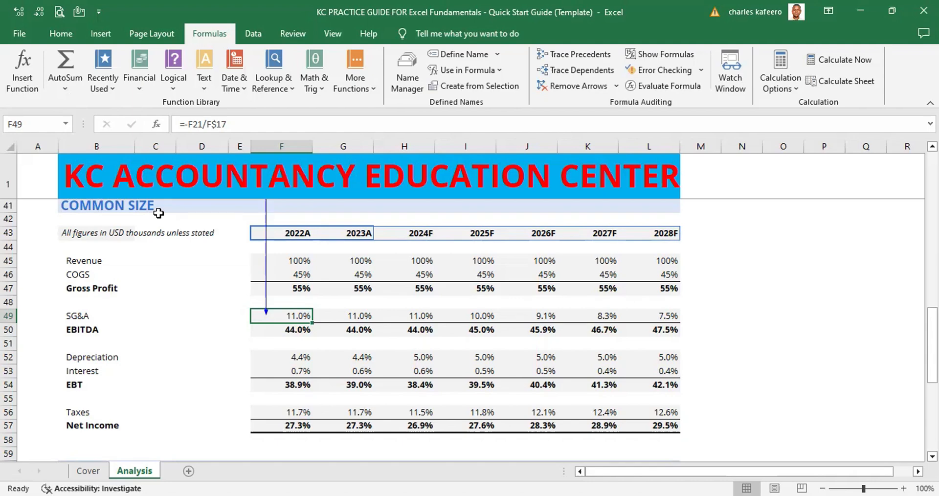
Select the whole of column F, and follow the tracer arrow up to the Revenue and SG&A rows of the Income Statement
{"action": "key", "text": "ctrl+space"}
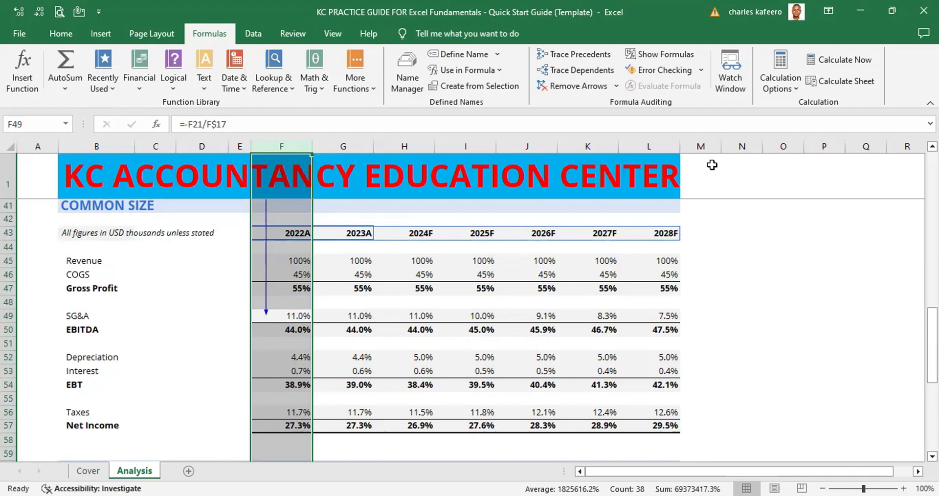
{"action": "left_click", "coordinate": [932, 146]}
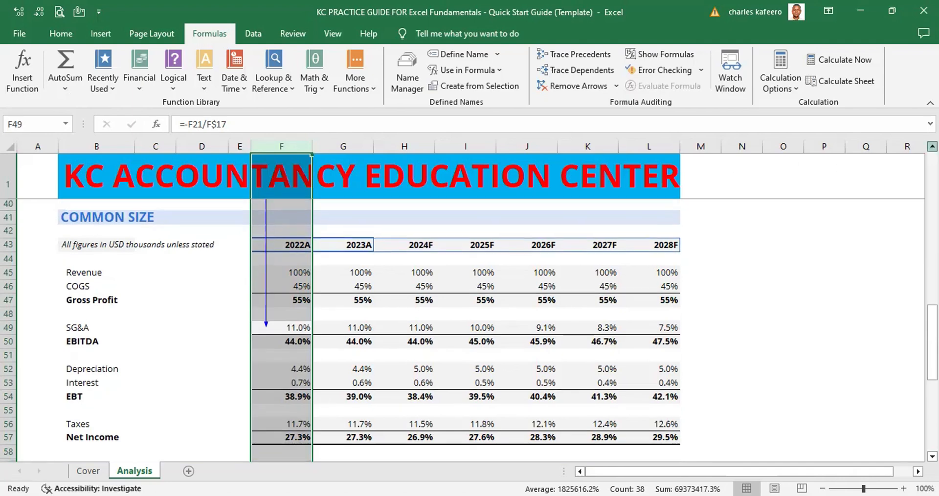
{"action": "scroll", "coordinate": [933, 145], "scroll_direction": "up", "scroll_amount": 4}
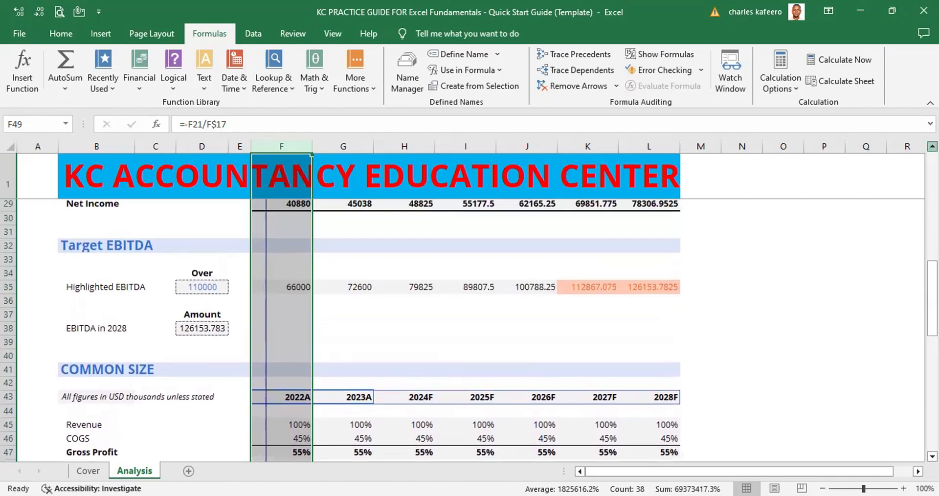
{"action": "scroll", "coordinate": [933, 146], "scroll_direction": "up", "scroll_amount": 4}
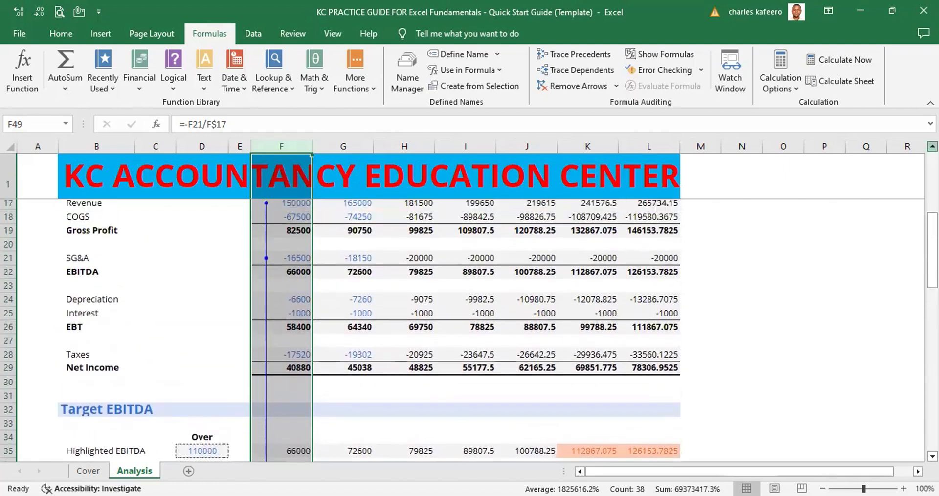
{"action": "scroll", "coordinate": [932, 146], "scroll_direction": "up", "scroll_amount": 1}
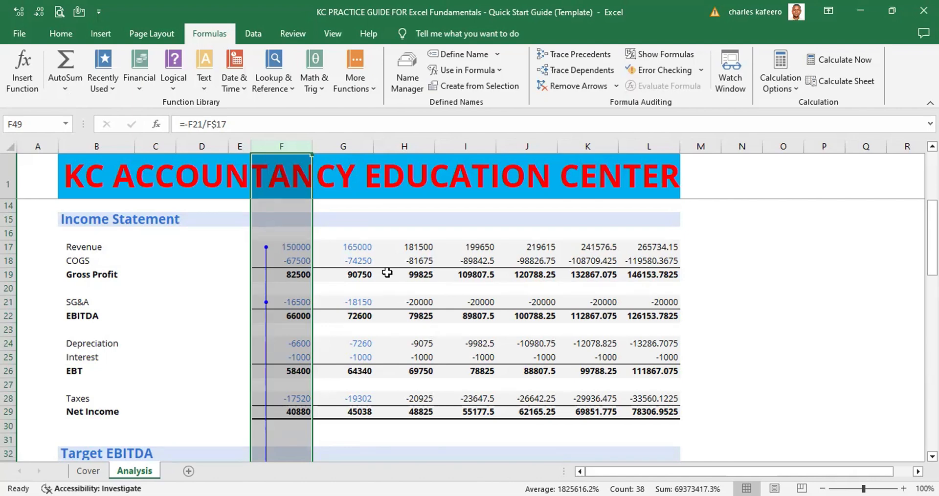
Page through column F back to F40 above the COMMON SIZE heading, and remove all tracer arrows from the sheet
{"action": "key", "text": "Page_Up"}
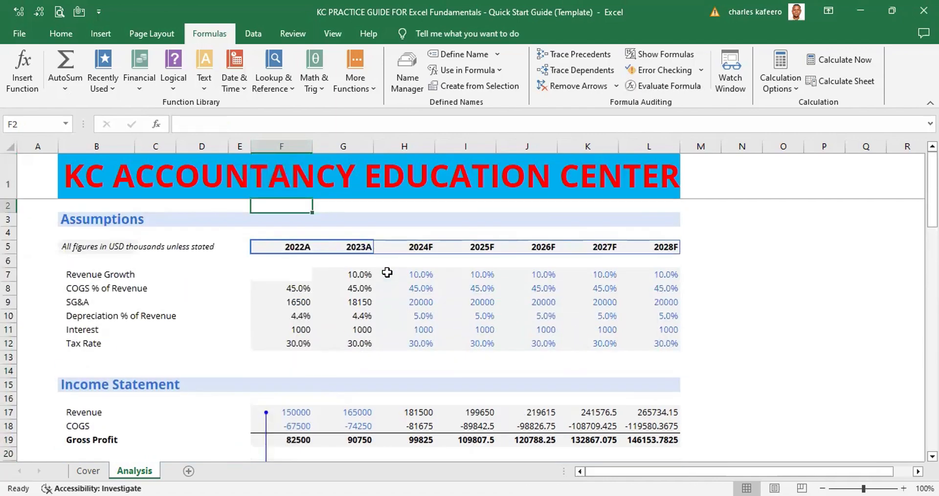
{"action": "key", "text": "Page_Down"}
{"action": "key", "text": "Page_Down"}
{"action": "key", "text": "Page_Down"}
{"action": "key", "text": "Page_Down"}
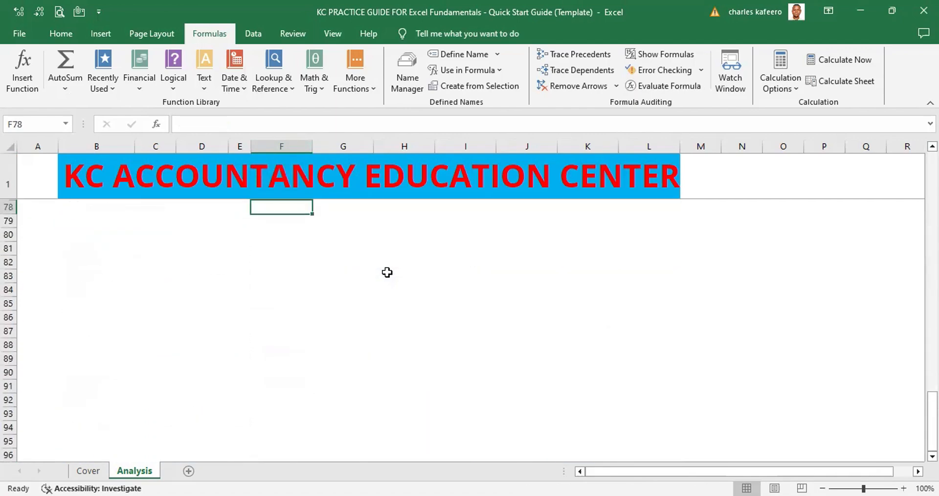
{"action": "key", "text": "Page_Up"}
{"action": "key", "text": "Page_Up"}
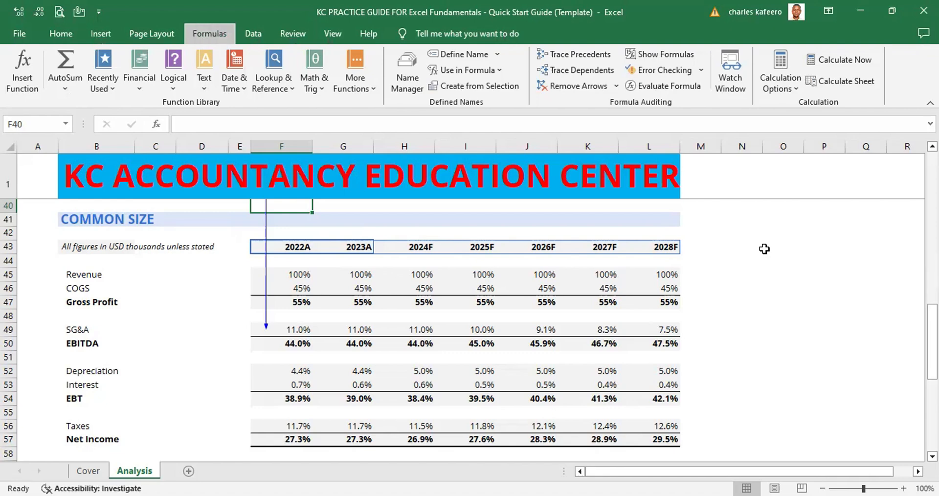
{"action": "key", "text": "alt"}
{"action": "key", "text": "m"}
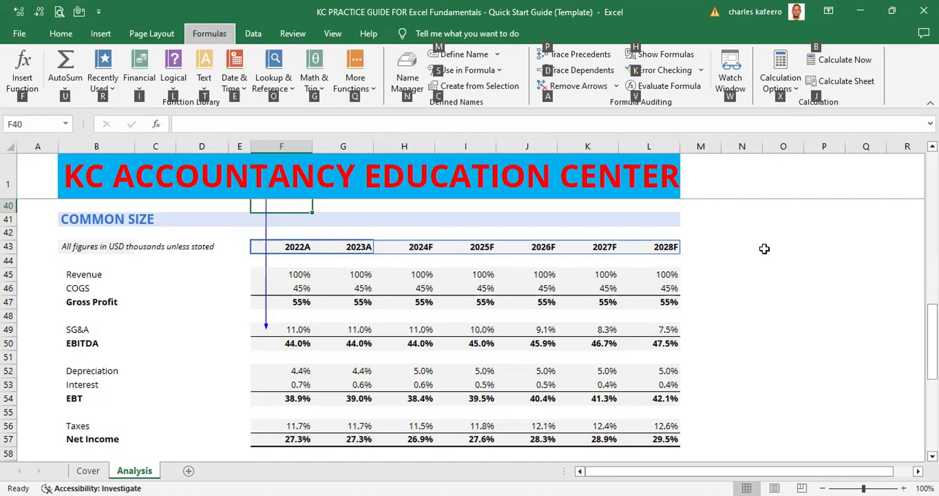
{"action": "key", "text": "a"}
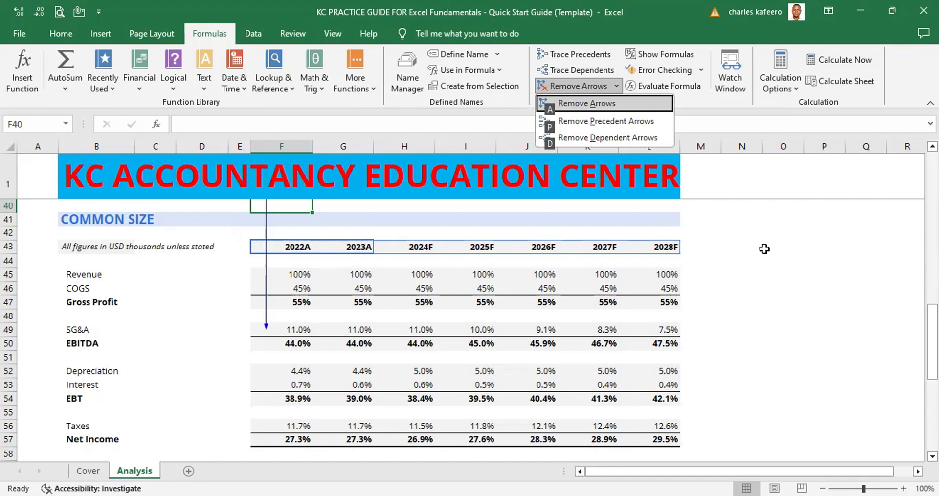
{"action": "key", "text": "a"}
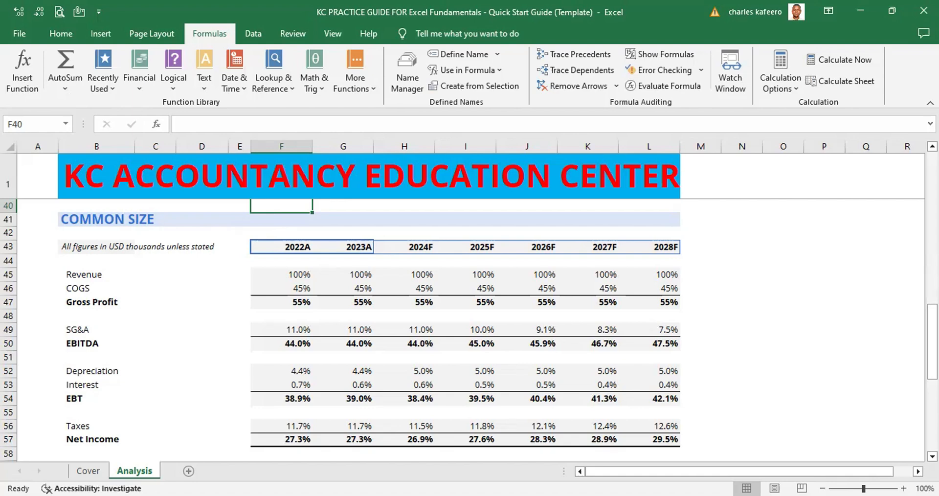
{"action": "scroll", "coordinate": [470, 328], "scroll_direction": "up", "scroll_amount": 6}
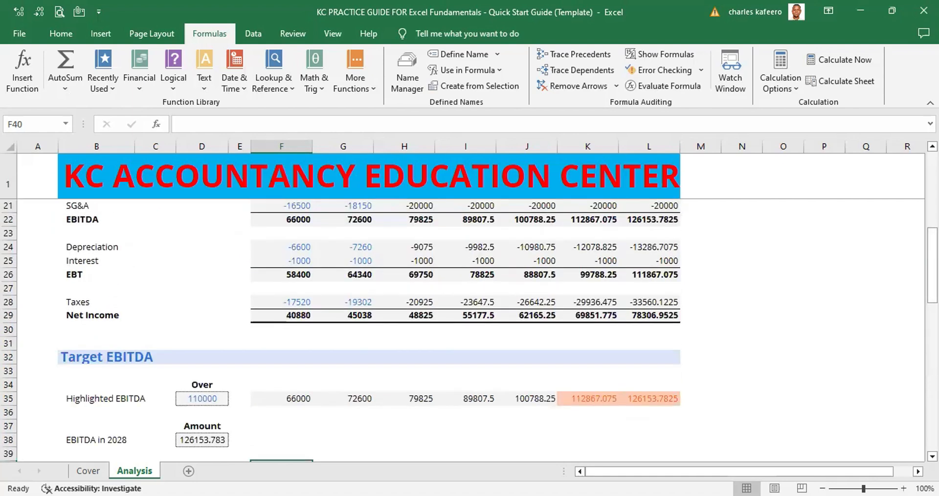
{"action": "scroll", "coordinate": [470, 328], "scroll_direction": "down", "scroll_amount": 6}
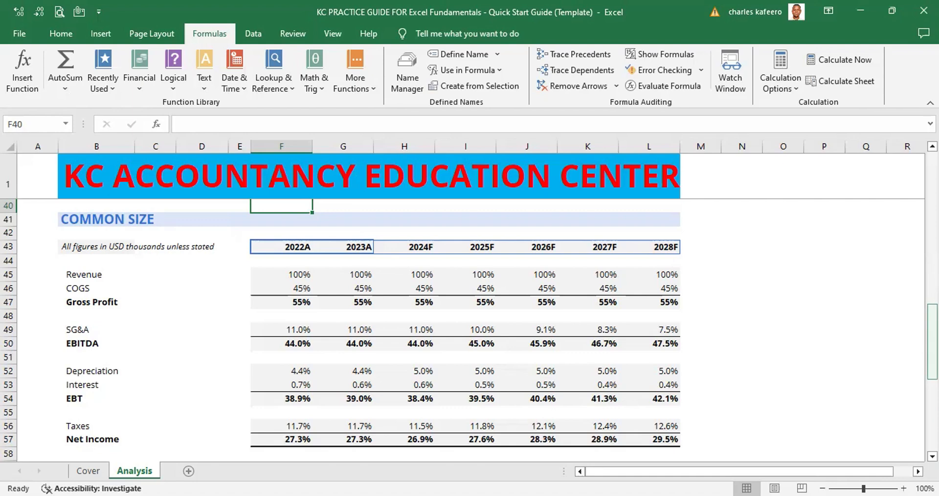
Trace the dependents of the 2028F Highlighted EBITDA formula in L35 of the Target EBITDA section
{"action": "key", "text": "Page_Up"}
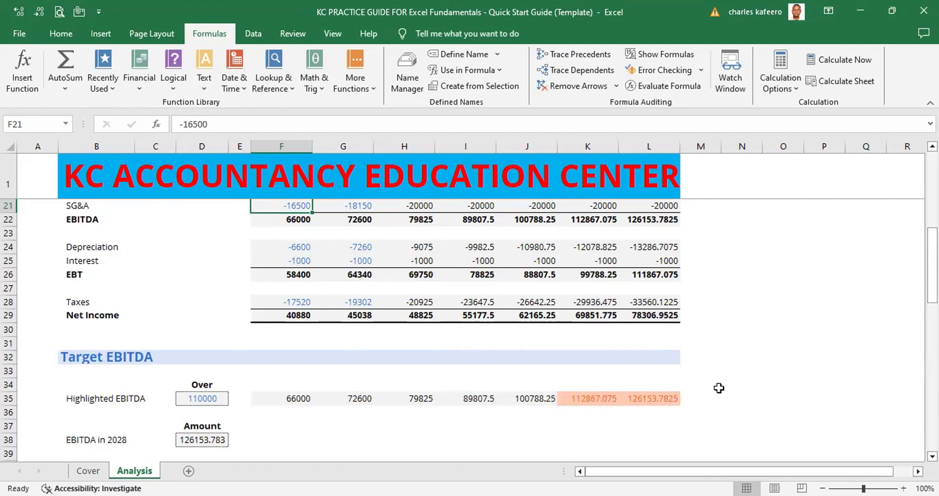
{"action": "left_click", "coordinate": [658, 402]}
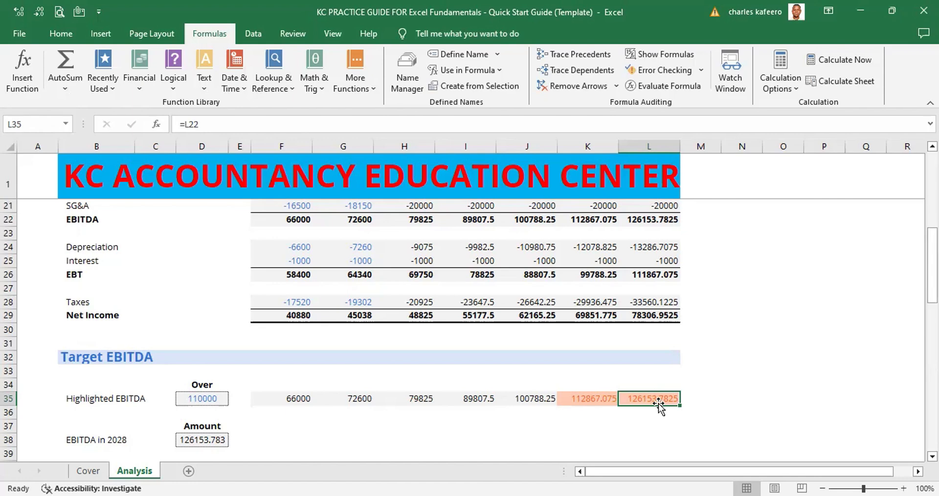
{"action": "key", "text": "alt"}
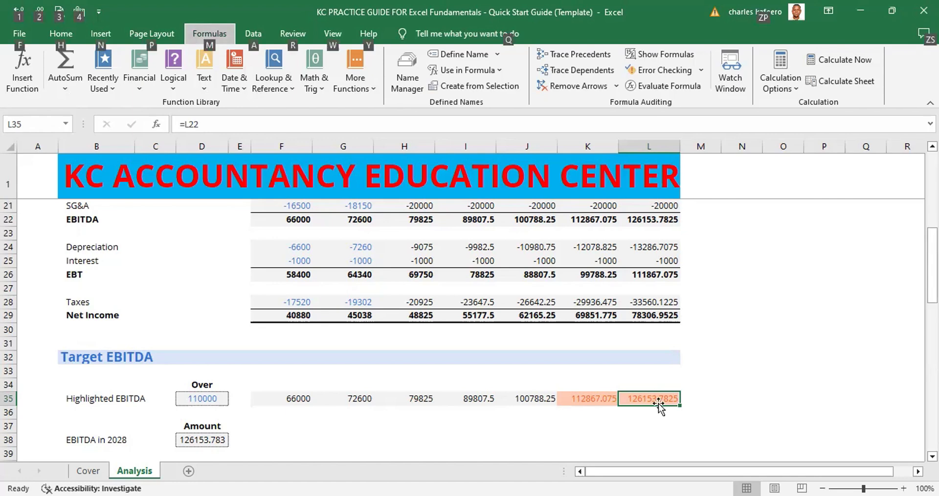
{"action": "key", "text": "m"}
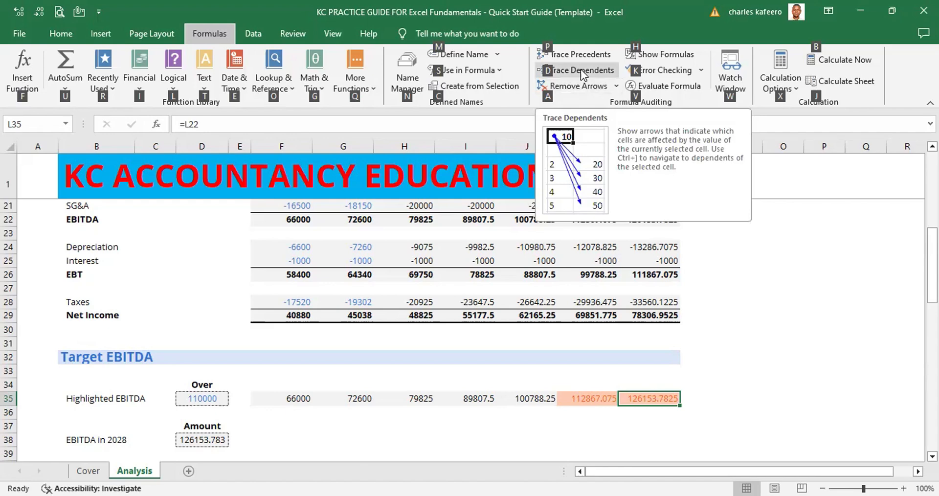
{"action": "key", "text": "d"}
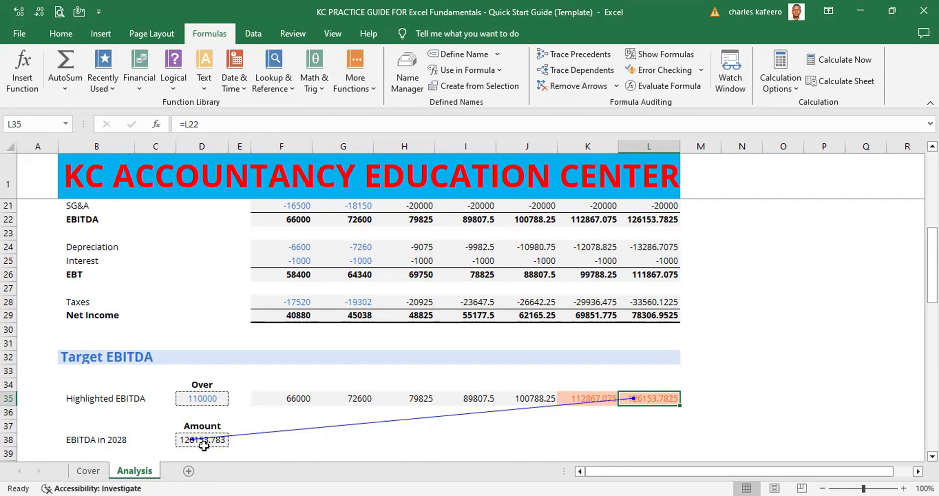
Remove all arrows from the Target EBITDA section
{"action": "key", "text": "alt"}
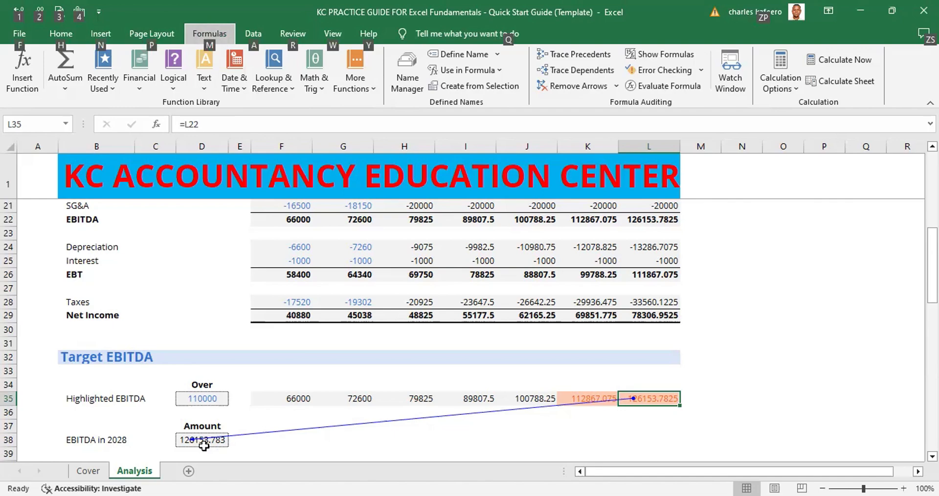
{"action": "key", "text": "m"}
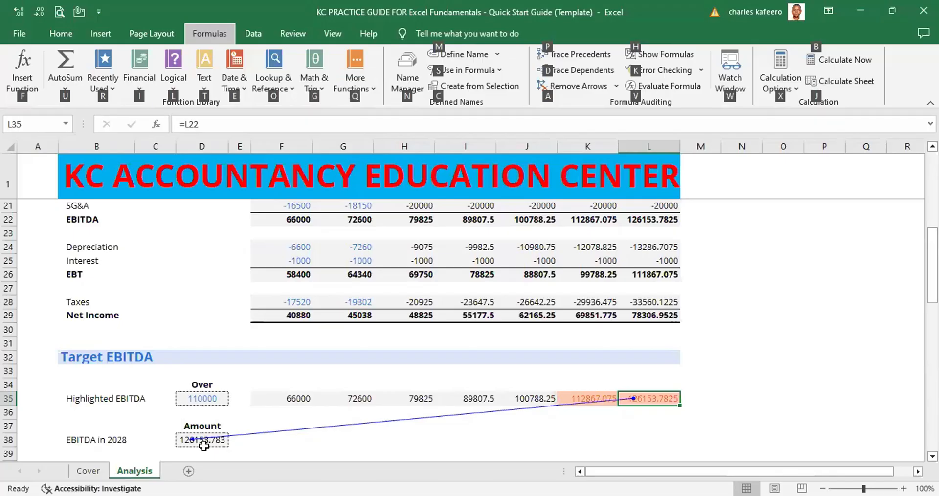
{"action": "key", "text": "a"}
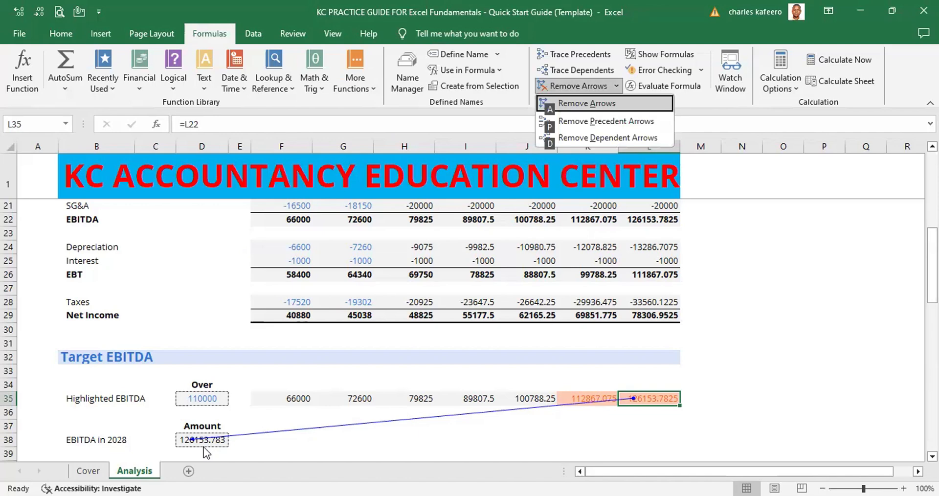
{"action": "key", "text": "a"}
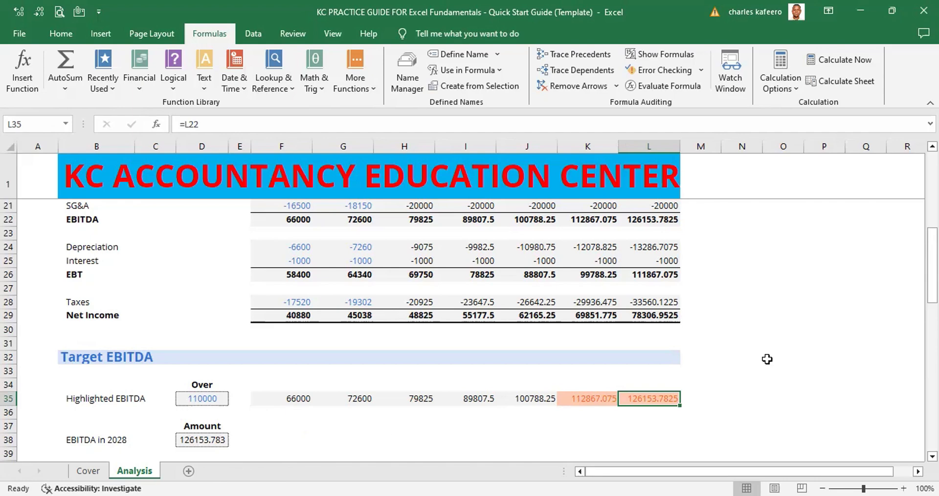
From the EBITDA in 2028 amount in D38, jump to its direct precedent L35, repeating the jump three times
{"action": "scroll", "coordinate": [470, 307], "scroll_direction": "up", "scroll_amount": 6}
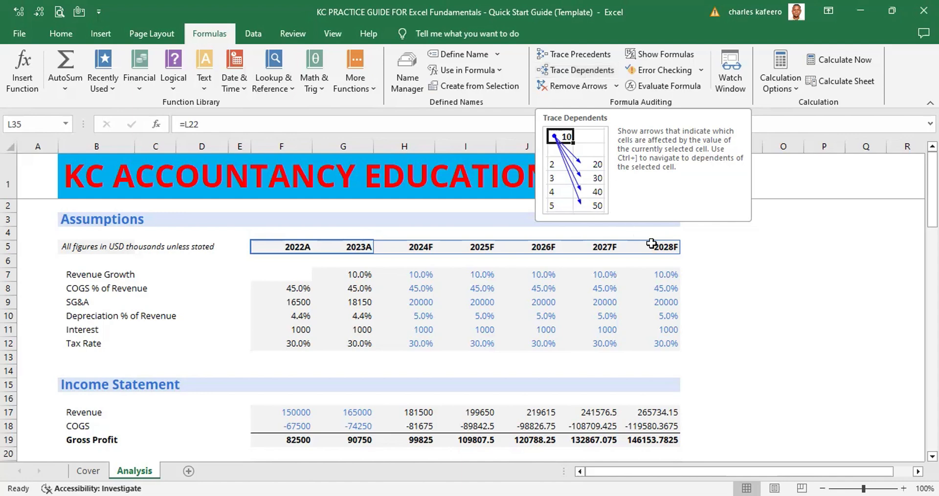
{"action": "left_click", "coordinate": [752, 302]}
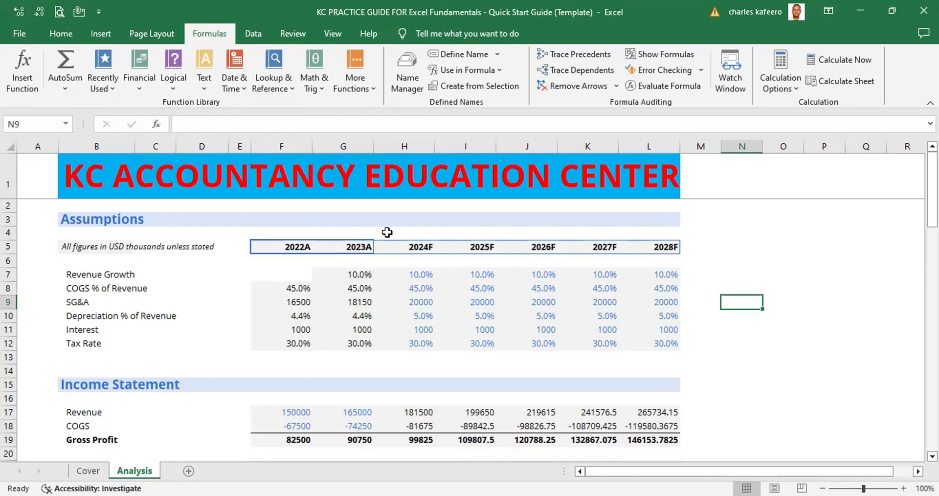
{"action": "left_click", "coordinate": [26, 221]}
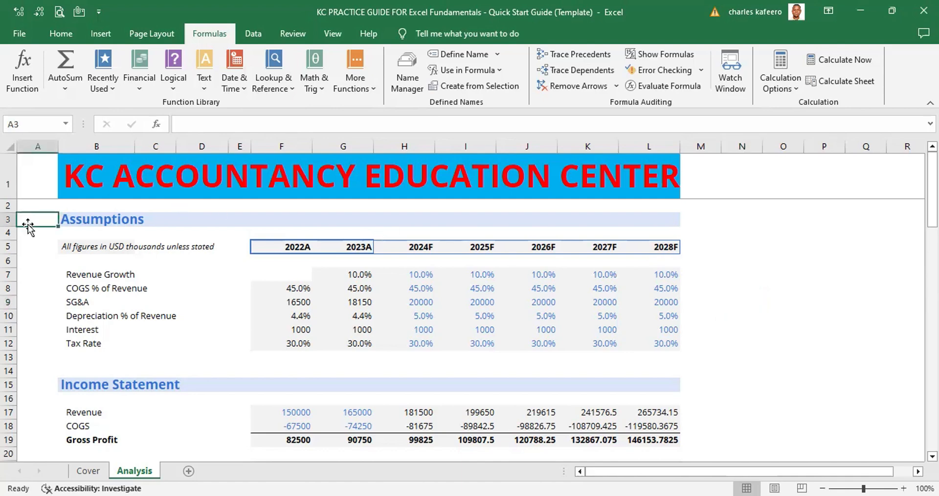
{"action": "key", "text": "Page_Down"}
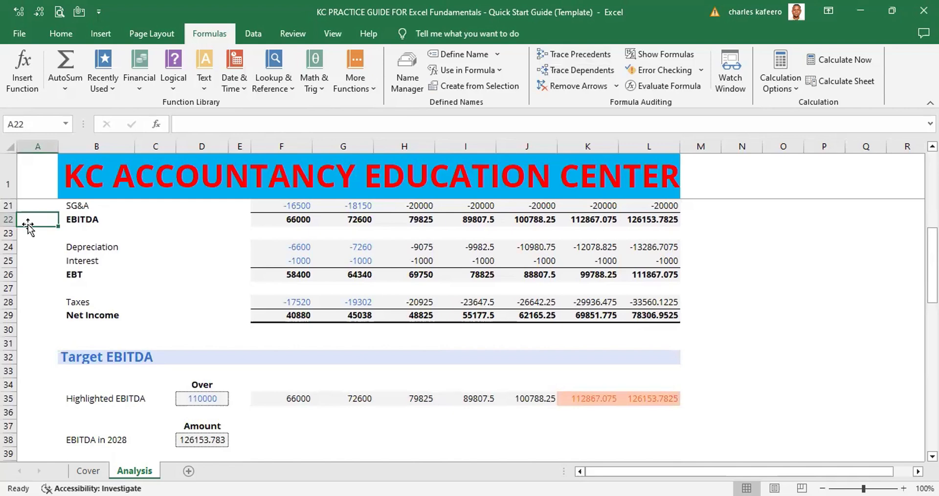
{"action": "key", "text": "Page_Down"}
{"action": "left_click", "coordinate": [203, 440]}
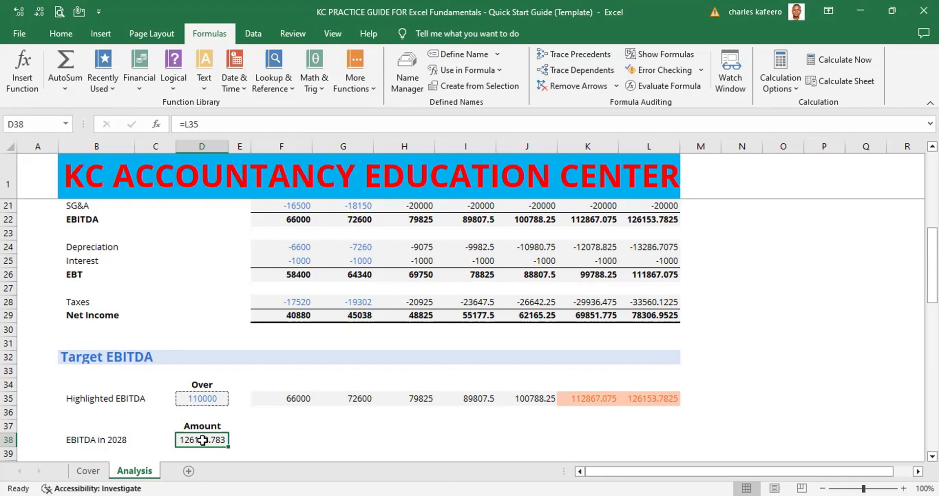
{"action": "key", "text": "ctrl+bracketleft"}
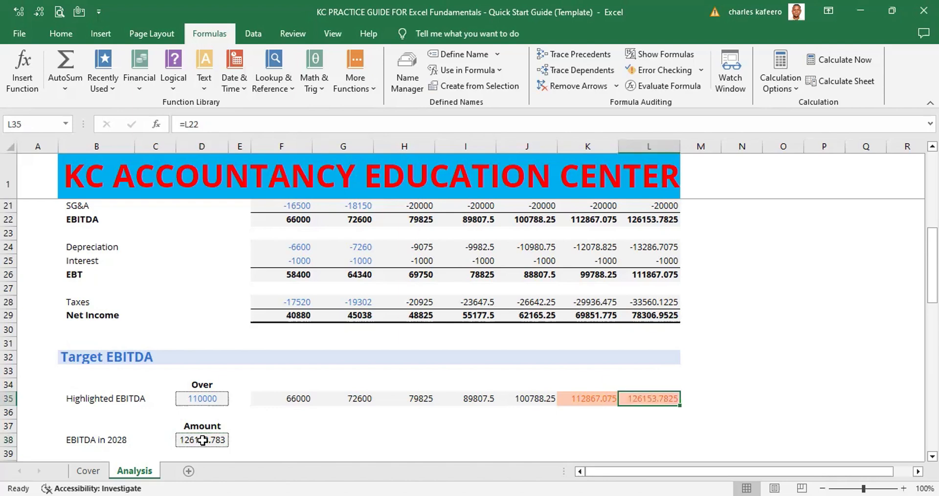
{"action": "left_click", "coordinate": [202, 440]}
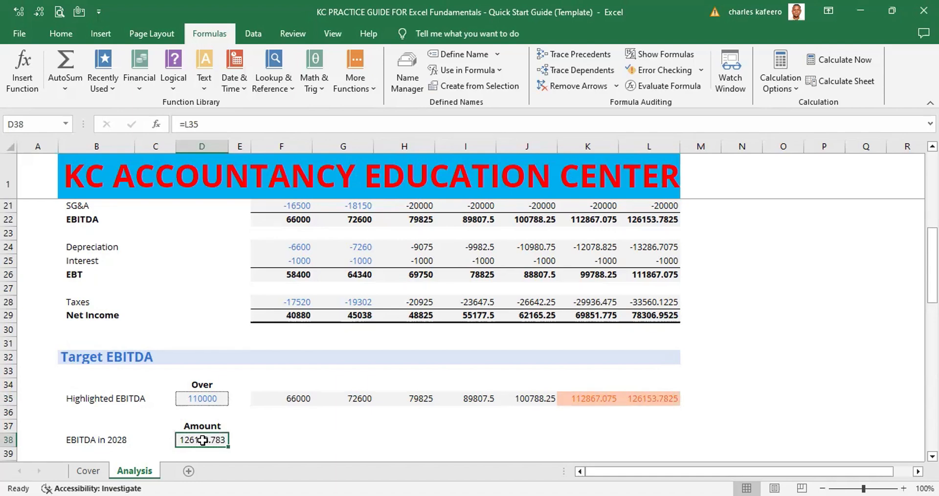
{"action": "key", "text": "ctrl+bracketleft"}
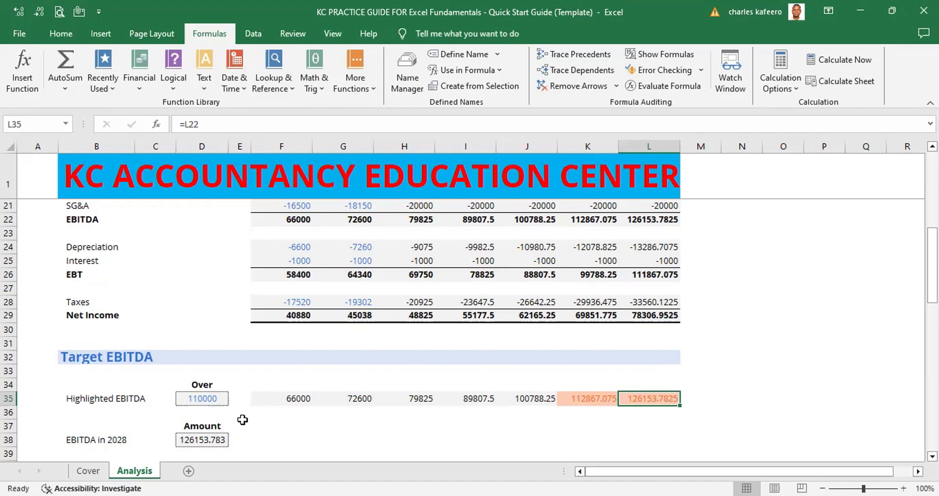
{"action": "left_click", "coordinate": [200, 441]}
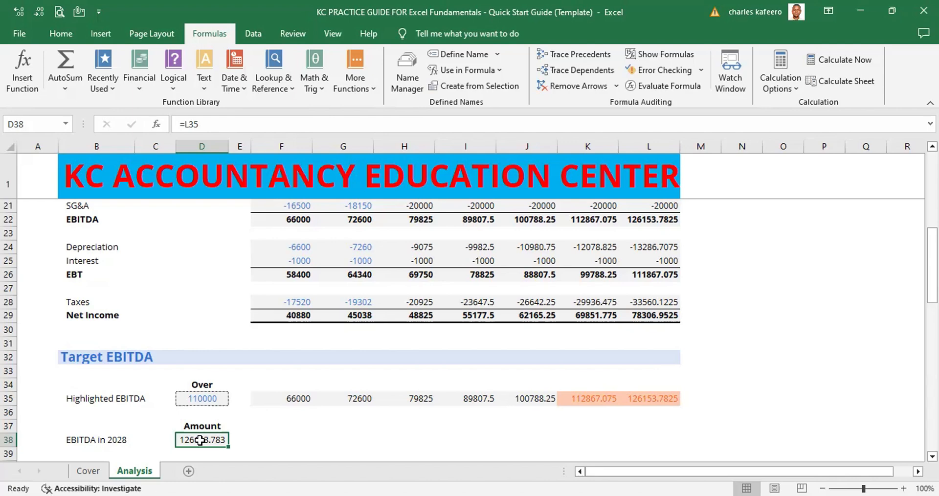
{"action": "key", "text": "ctrl+bracketleft"}
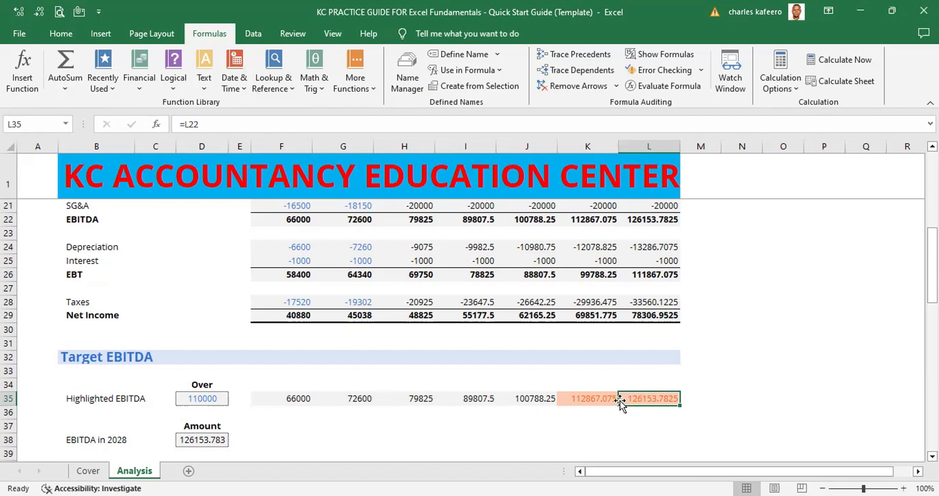
From the 2028F Highlighted EBITDA in L35, jump to its direct dependent D38, repeating the jump twice
{"action": "left_click", "coordinate": [209, 442]}
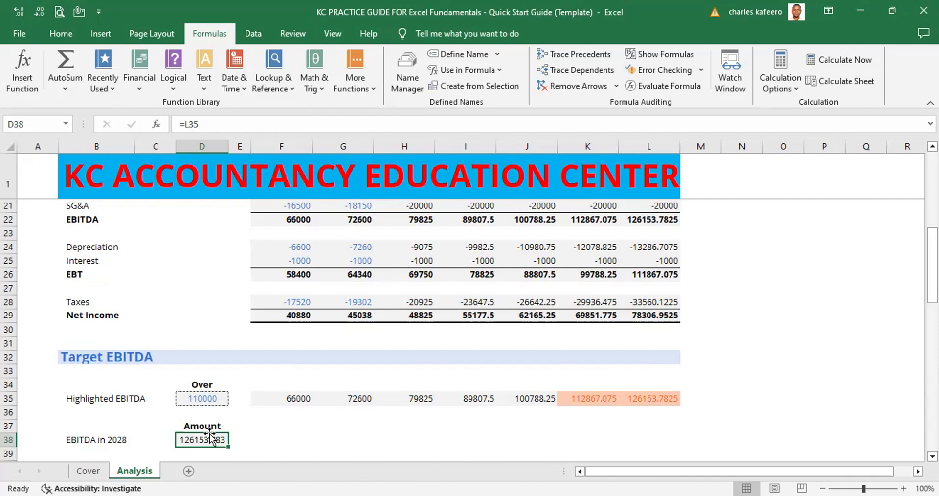
{"action": "left_click", "coordinate": [659, 403]}
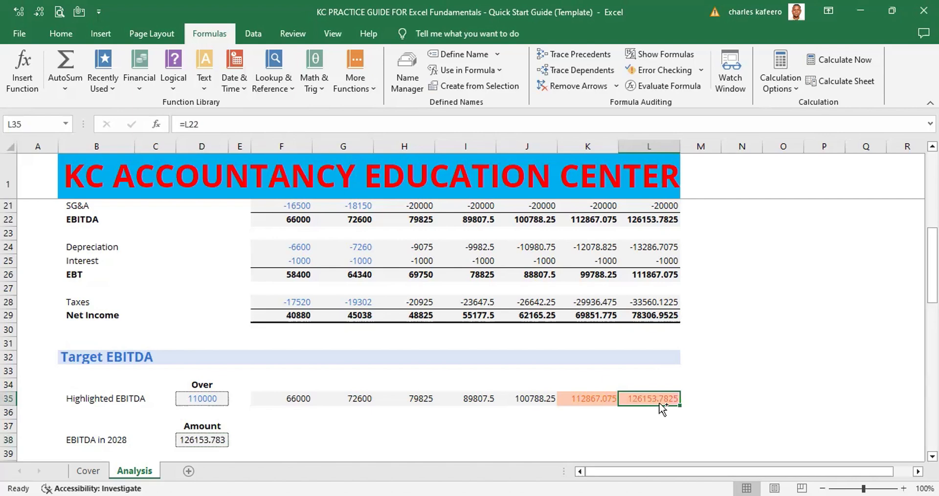
{"action": "key", "text": "ctrl+]"}
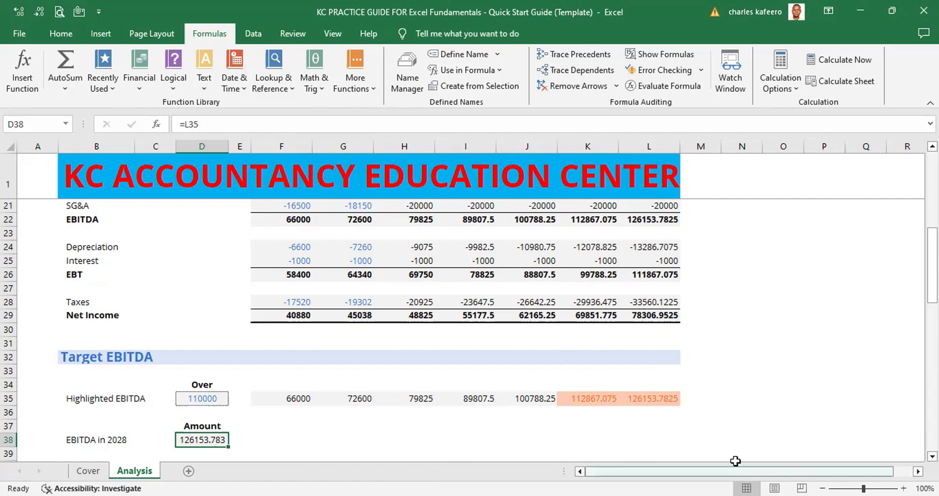
{"action": "left_click", "coordinate": [662, 400]}
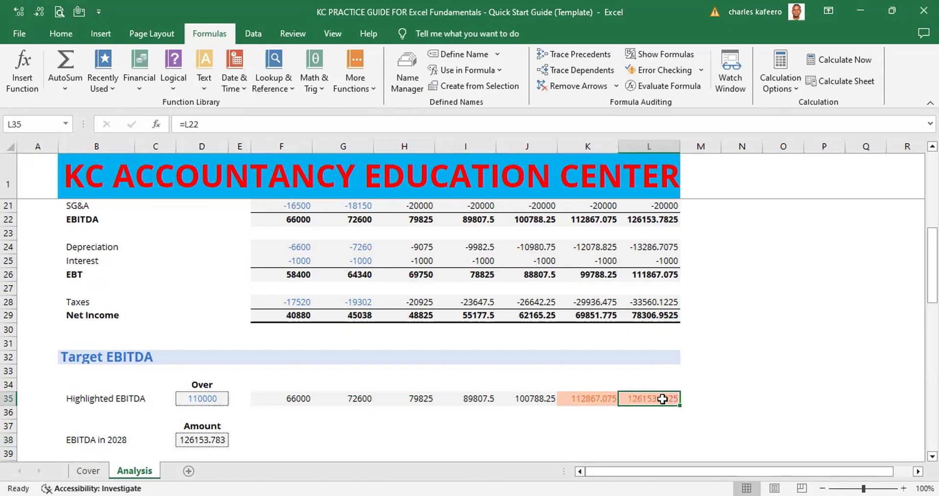
{"action": "key", "text": "ctrl+bracketright"}
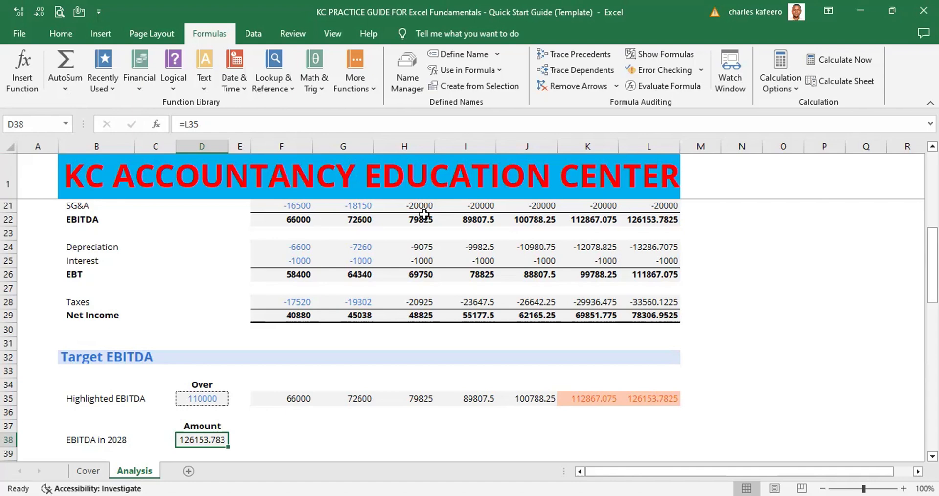
Page down column A from A3 beside the Assumptions heading to A98, and page back up to A22 beside EBITDA
{"action": "scroll", "coordinate": [897, 231], "scroll_direction": "up", "scroll_amount": 4}
{"action": "scroll", "coordinate": [753, 285], "scroll_direction": "up", "scroll_amount": 3}
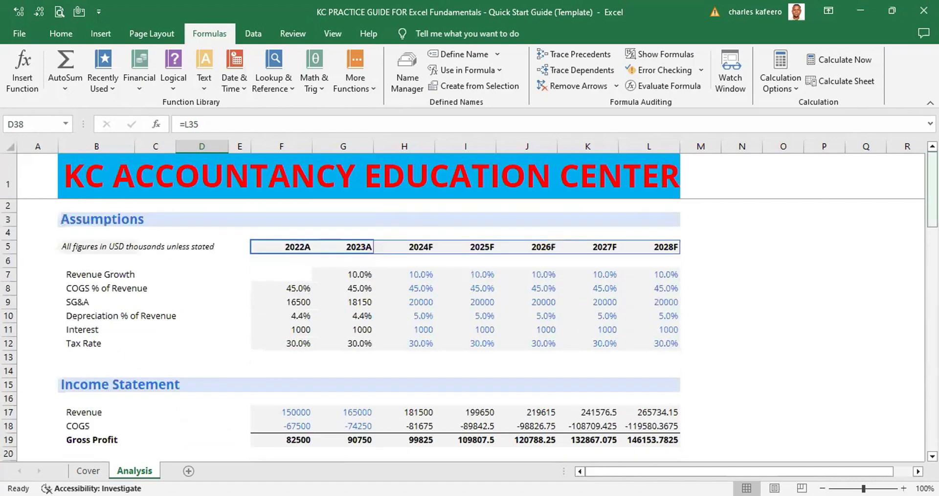
{"action": "left_click", "coordinate": [43, 219]}
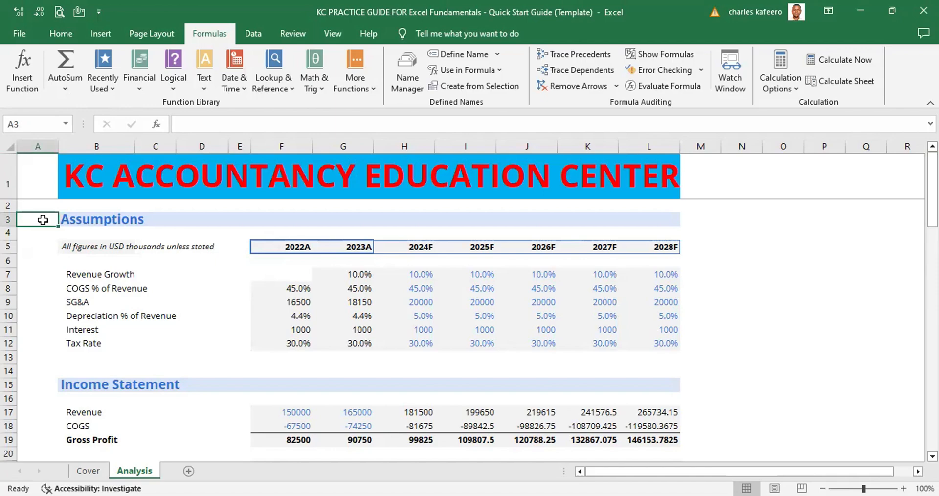
{"action": "key", "text": "Page_Down"}
{"action": "key", "text": "Page_Down"}
{"action": "key", "text": "Page_Down"}
{"action": "key", "text": "Page_Down"}
{"action": "key", "text": "Page_Down"}
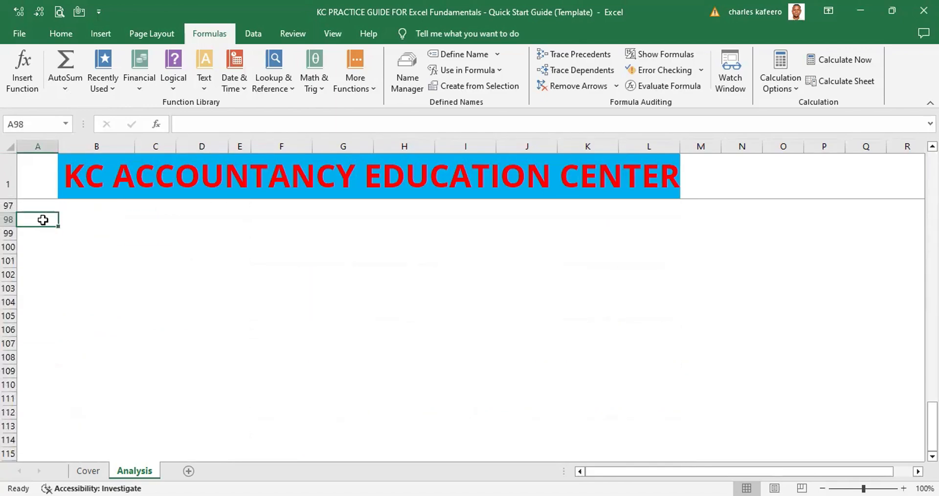
{"action": "key", "text": "Page_Up"}
{"action": "key", "text": "Page_Up"}
{"action": "key", "text": "Page_Up"}
{"action": "key", "text": "Page_Up"}
{"action": "key", "text": "Page_Up"}
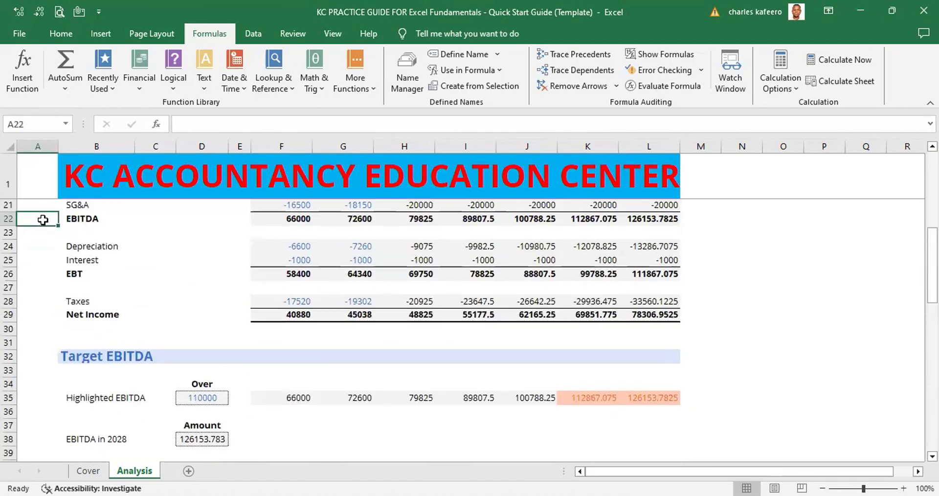